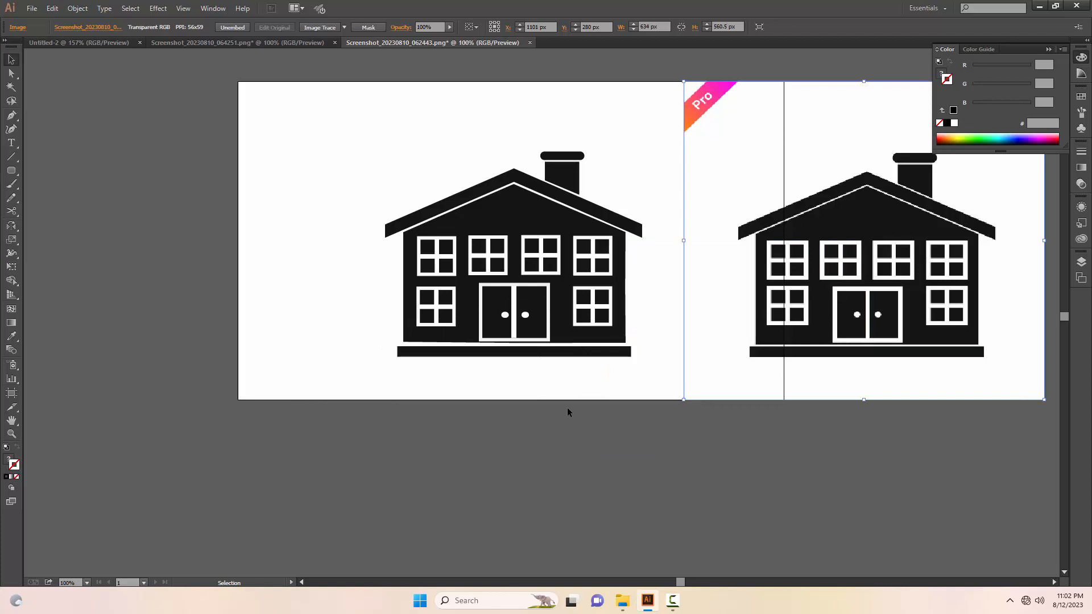
{"action": "left_click_drag", "start_coordinate": [568, 409], "coordinate": [463, 457]}
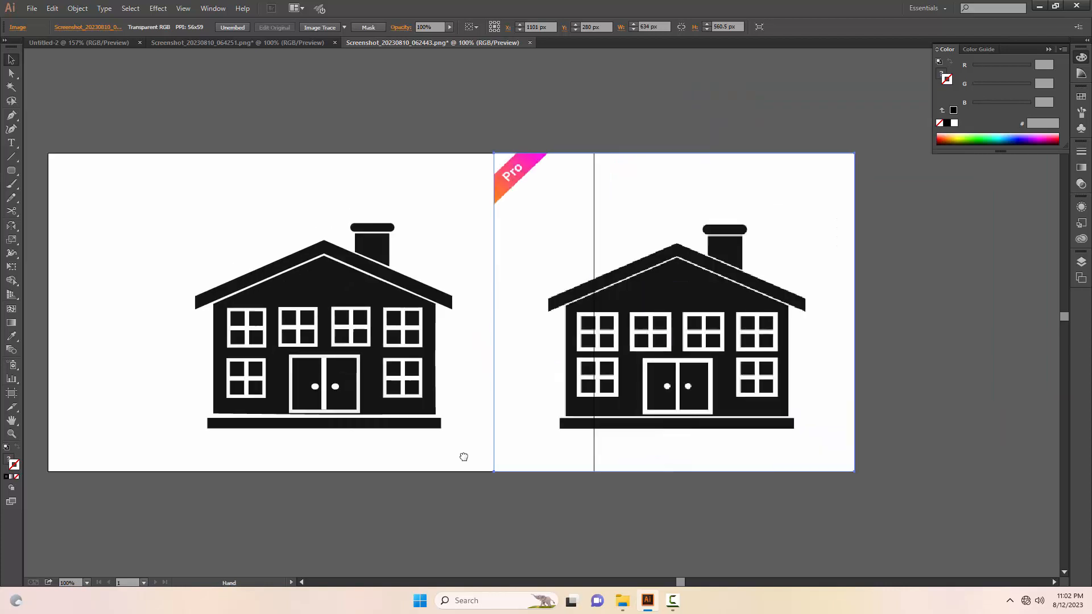
{"action": "left_click", "coordinate": [943, 283]}
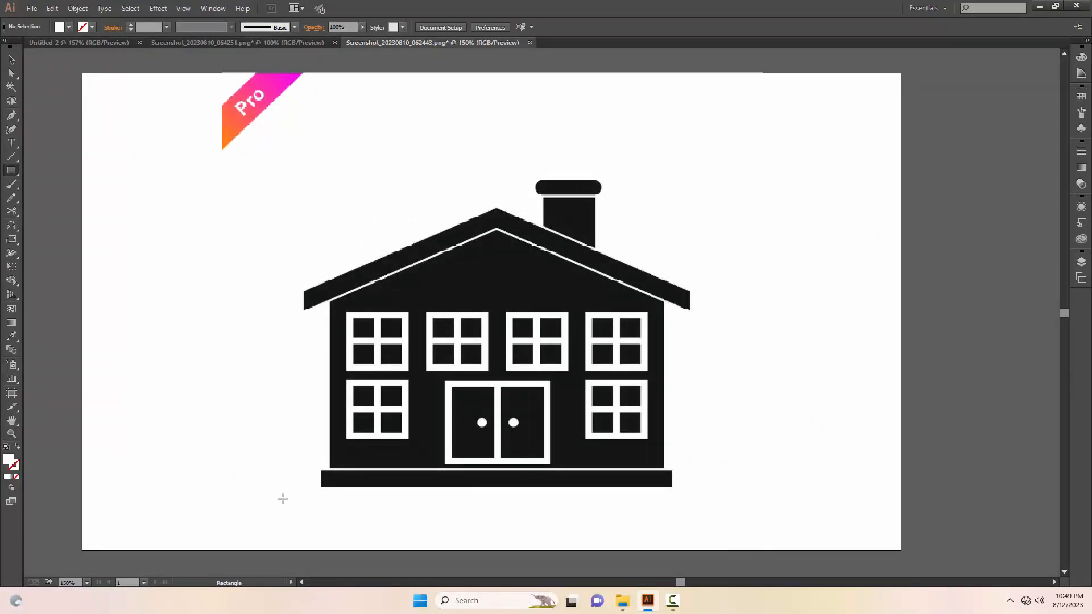
Draw a rectangle about 411 by 18.5 px over the base slab beneath the house and remove its fill
{"action": "key", "text": "ctrl+space"}
{"action": "left_click", "coordinate": [283, 500]}
{"action": "left_click_drag", "start_coordinate": [604, 344], "coordinate": [339, 461]}
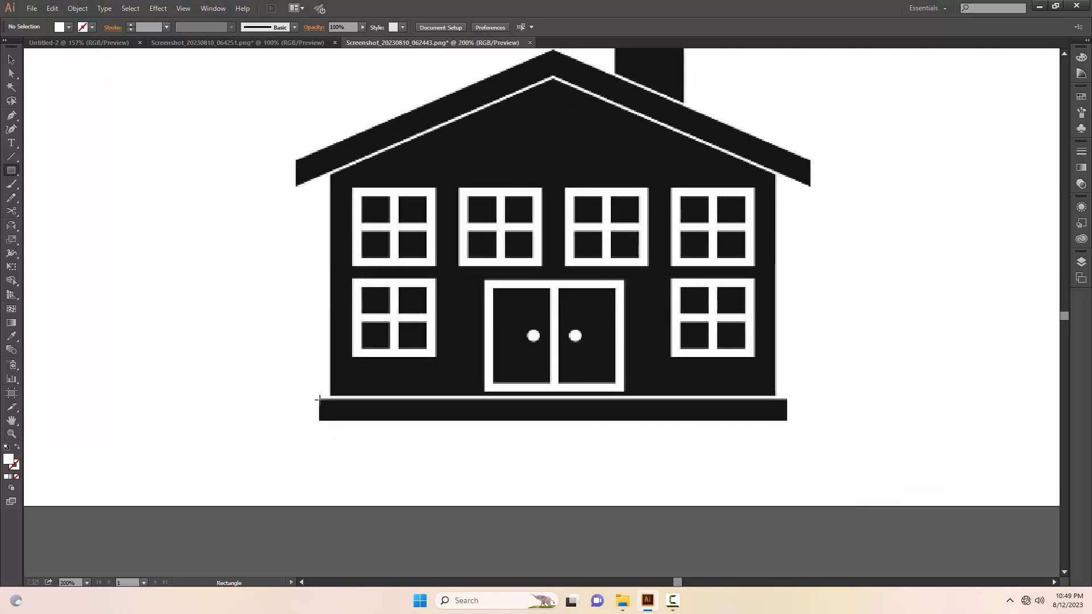
{"action": "left_click_drag", "start_coordinate": [319, 398], "coordinate": [786, 421]}
{"action": "key", "text": "v"}
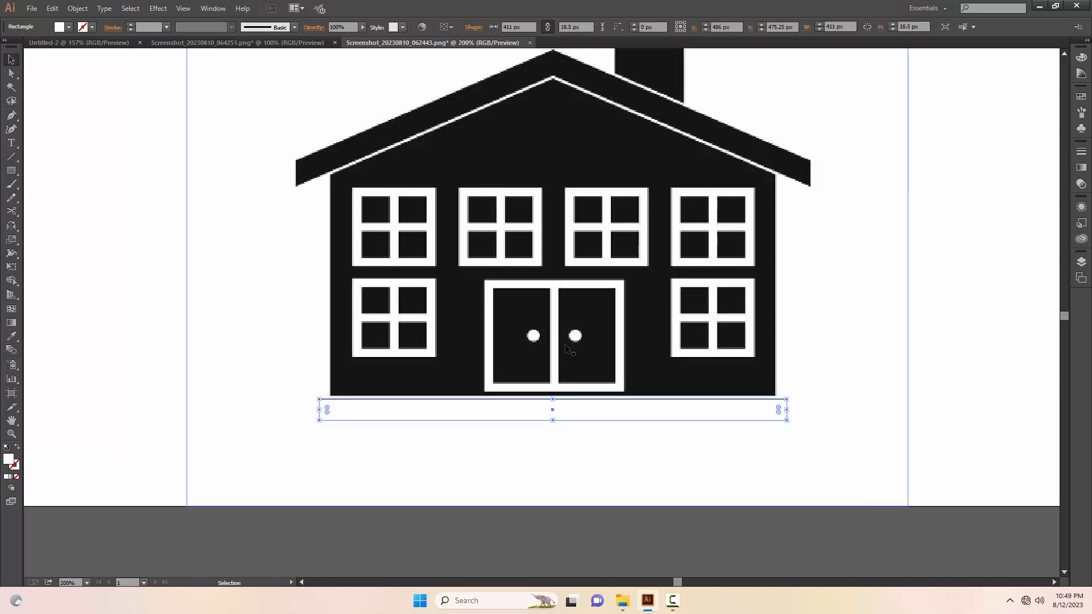
{"action": "left_click", "coordinate": [16, 477]}
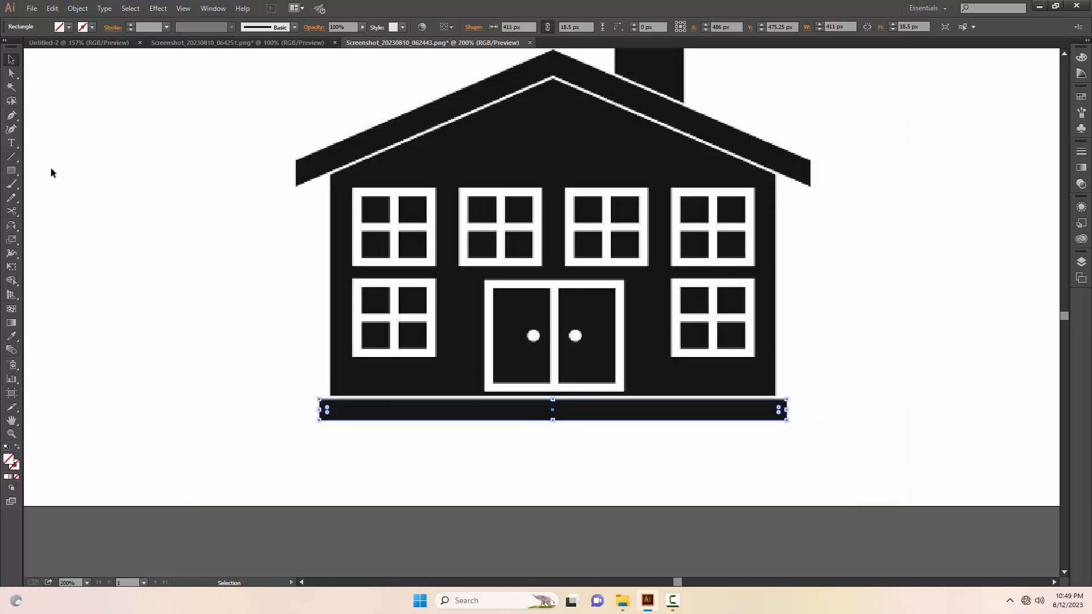
Give the rectangle around the base slab a 1 pt stroke
{"action": "left_click", "coordinate": [167, 27]}
{"action": "left_click", "coordinate": [178, 83]}
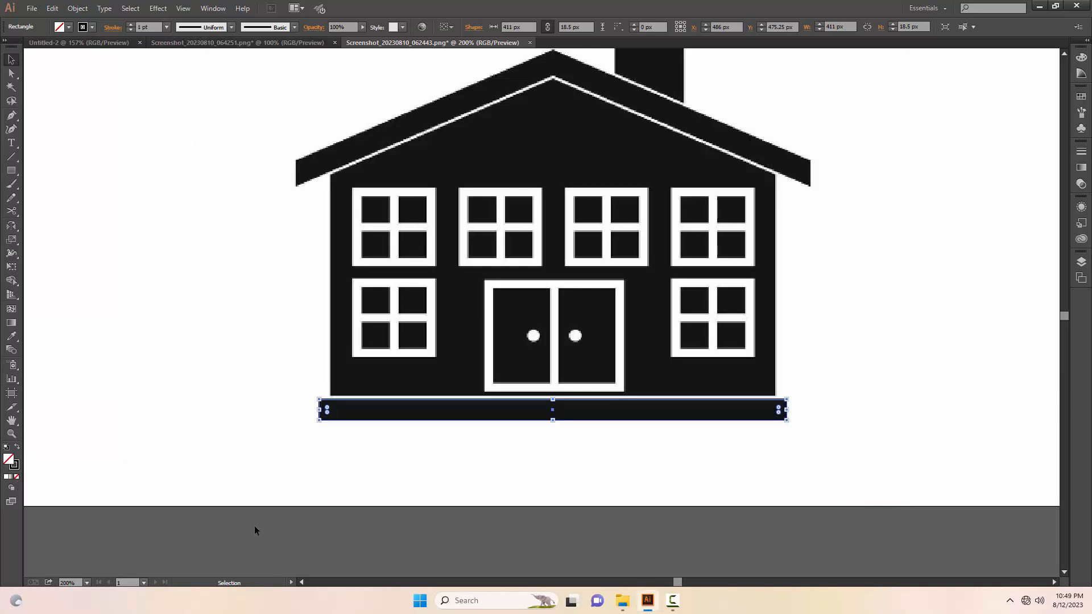
{"action": "left_click", "coordinate": [254, 525]}
{"action": "left_click", "coordinate": [166, 26]}
{"action": "left_click", "coordinate": [176, 76]}
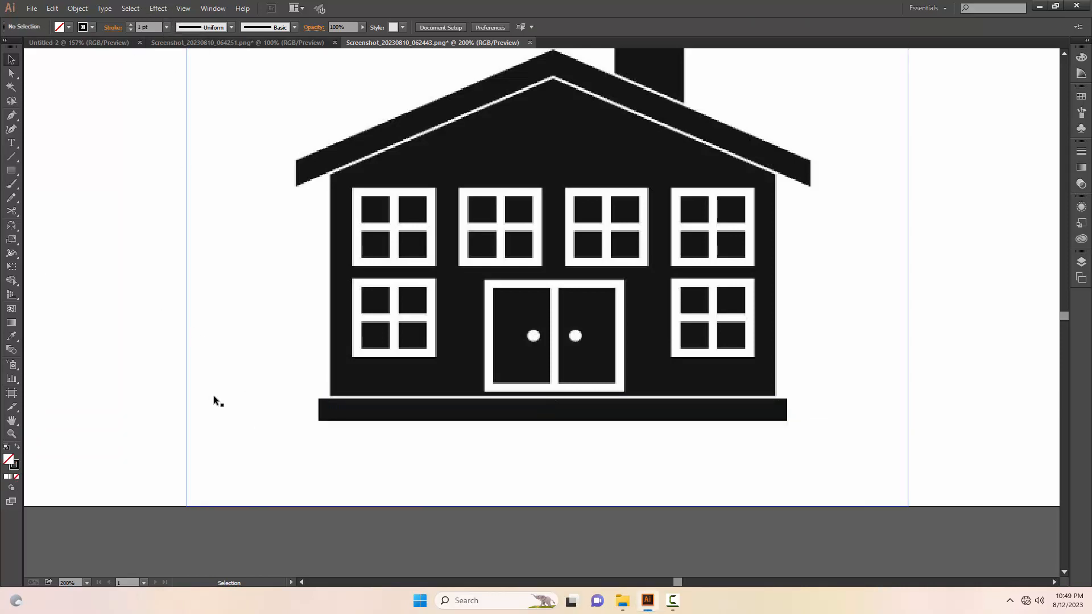
{"action": "left_click", "coordinate": [336, 401]}
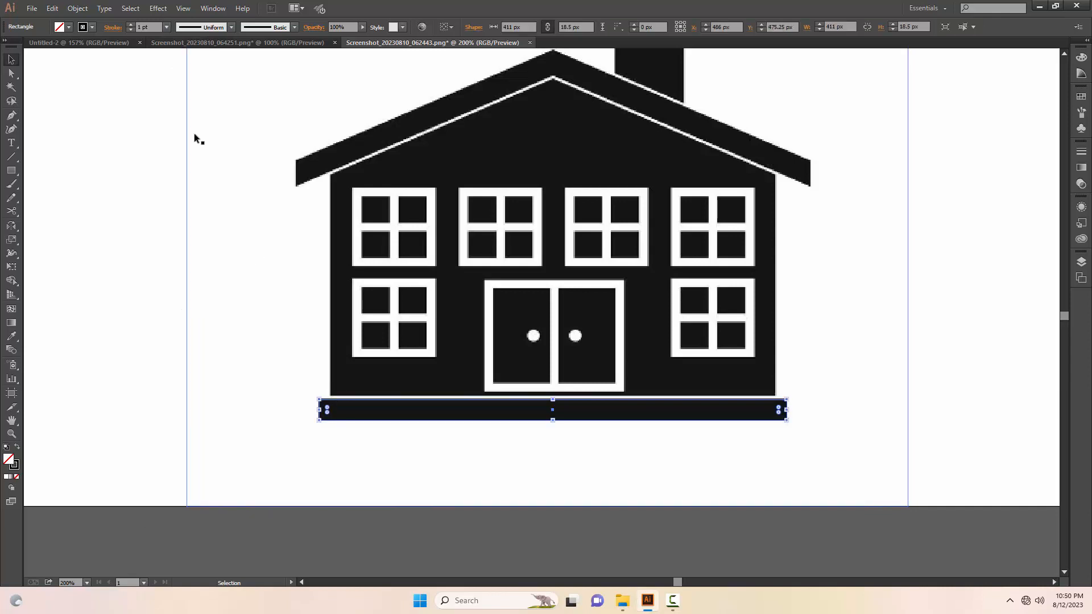
{"action": "left_click", "coordinate": [168, 375]}
Draw a rectangle about 119 by 97 px around the double door frame and set its stroke to 6 pt
{"action": "left_click_drag", "start_coordinate": [164, 349], "coordinate": [131, 391]}
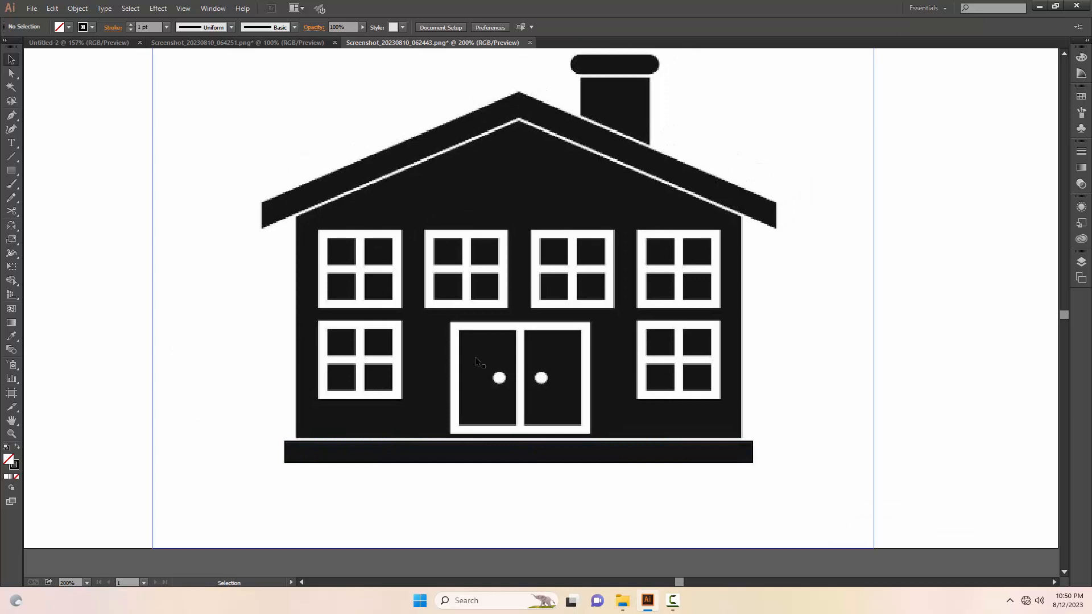
{"action": "key", "text": "m"}
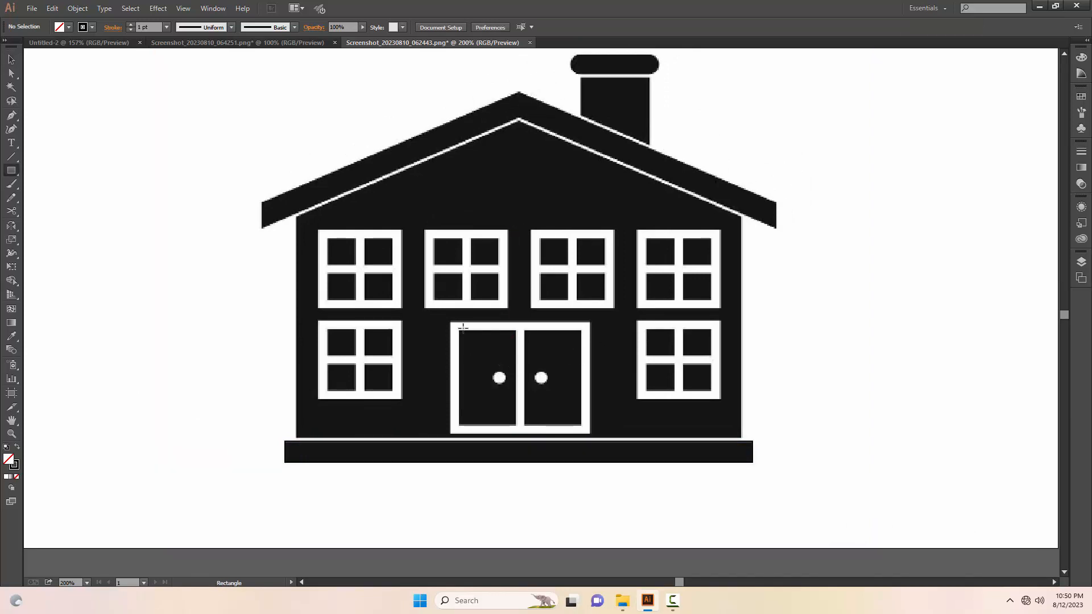
{"action": "left_click_drag", "start_coordinate": [452, 323], "coordinate": [588, 433]}
{"action": "key", "text": "v"}
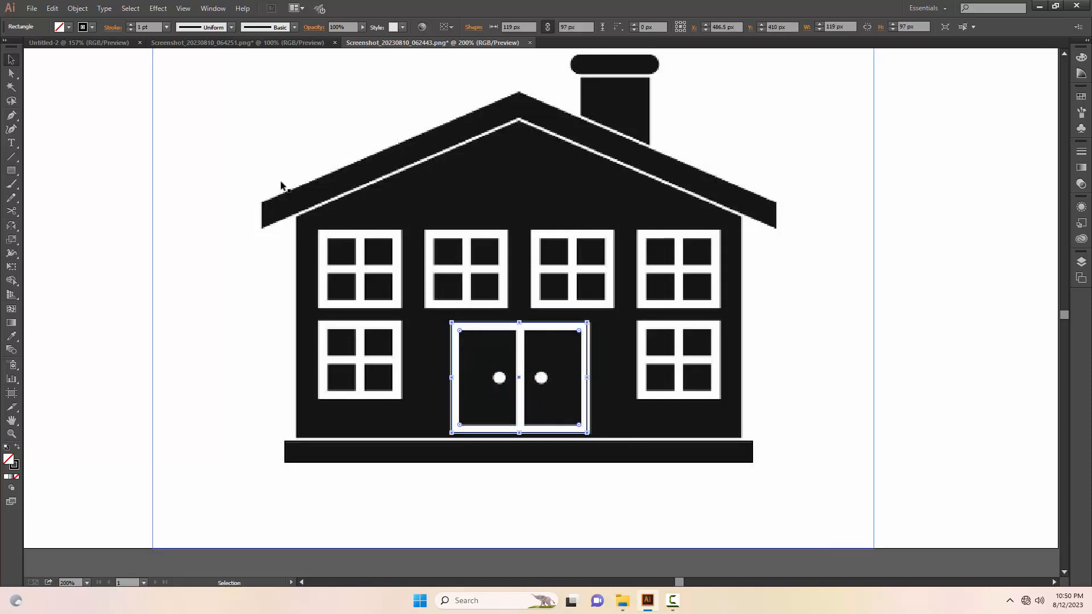
{"action": "left_click", "coordinate": [166, 27]}
{"action": "left_click", "coordinate": [181, 140]}
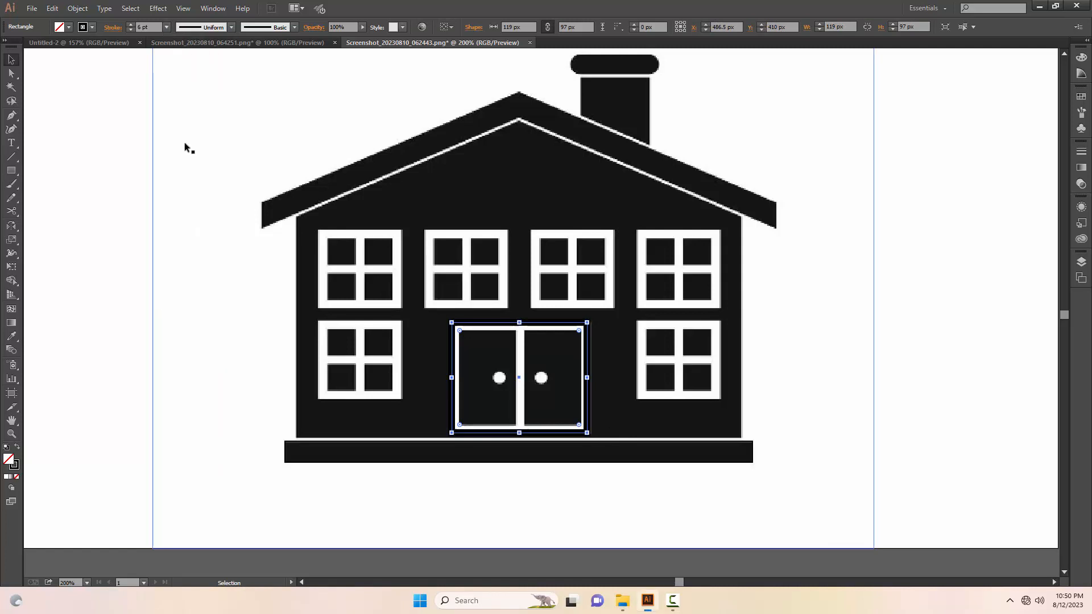
{"action": "left_click", "coordinate": [224, 282]}
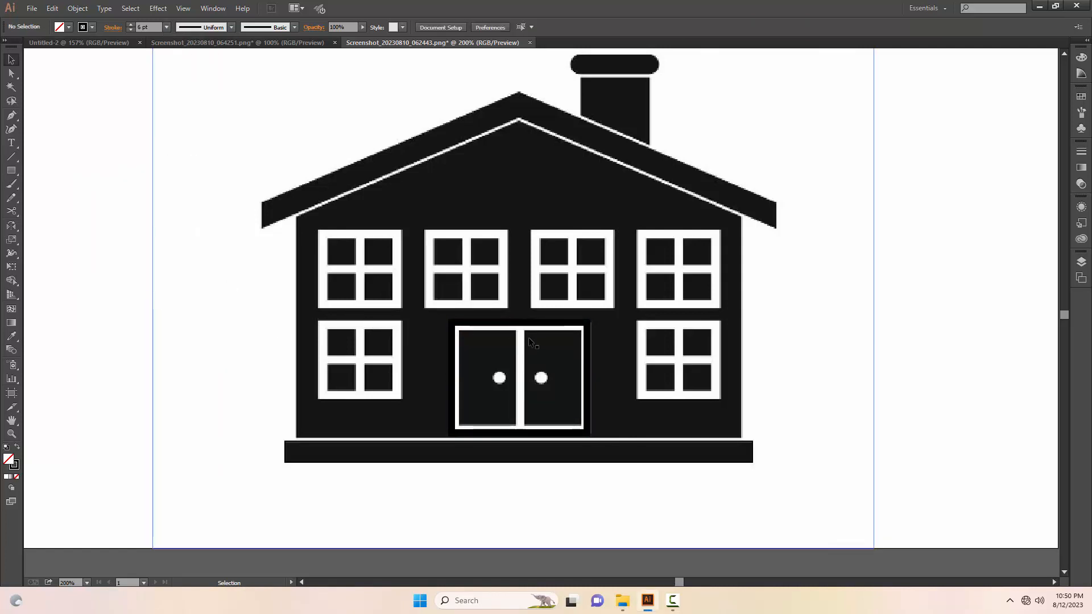
Draw a narrow rectangle about 9 by 83 px along the divider between the two door leaves
{"action": "key", "text": "m"}
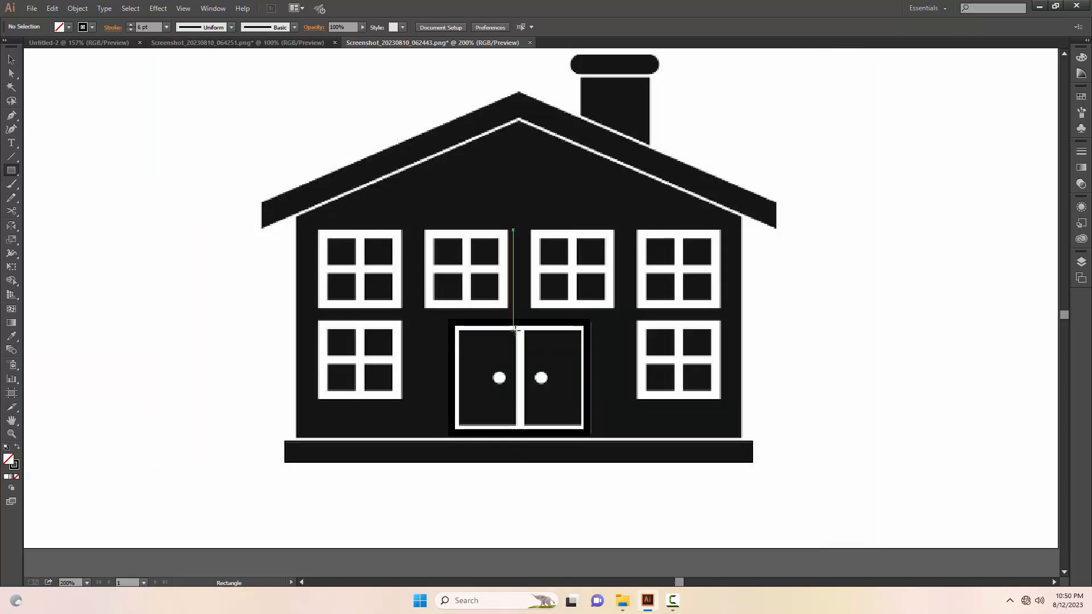
{"action": "left_click_drag", "start_coordinate": [515, 331], "coordinate": [521, 426]}
{"action": "key", "text": "v"}
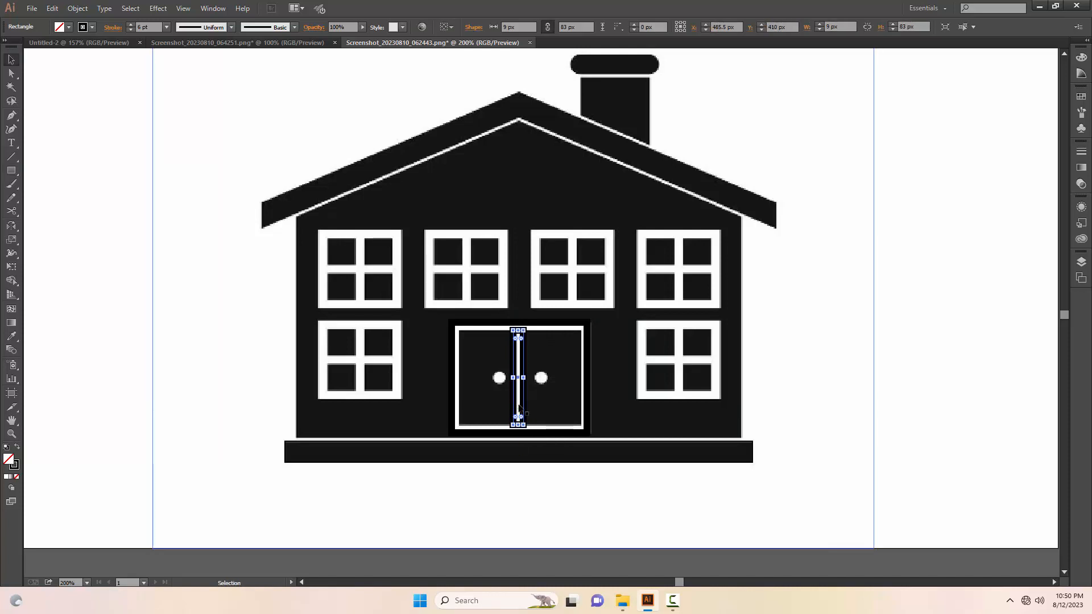
{"action": "left_click", "coordinate": [428, 508]}
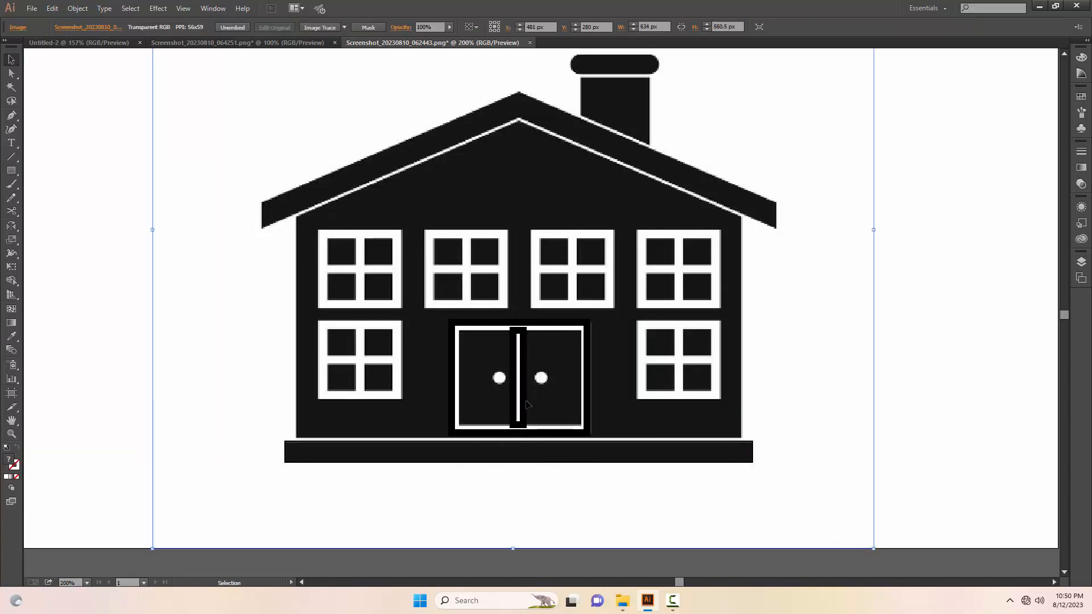
Draw small ellipses over the two round door knobs, without fill or stroke
{"action": "key", "text": "m"}
{"action": "left_click_drag", "start_coordinate": [11, 173], "coordinate": [50, 197]}
{"action": "left_click_drag", "start_coordinate": [494, 373], "coordinate": [546, 383]}
{"action": "key", "text": "v"}
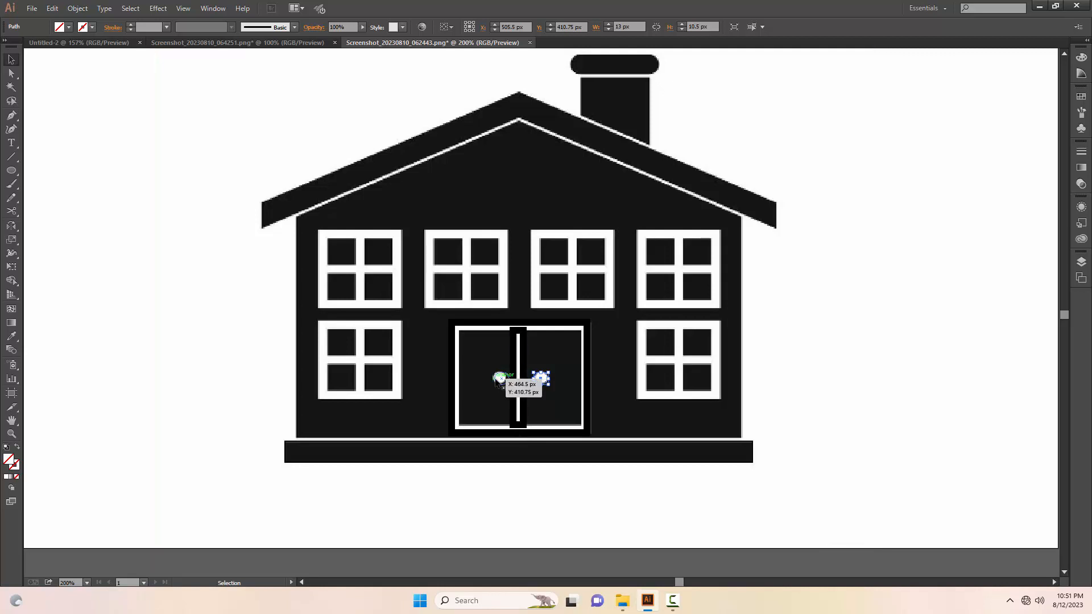
{"action": "left_click", "coordinate": [489, 461]}
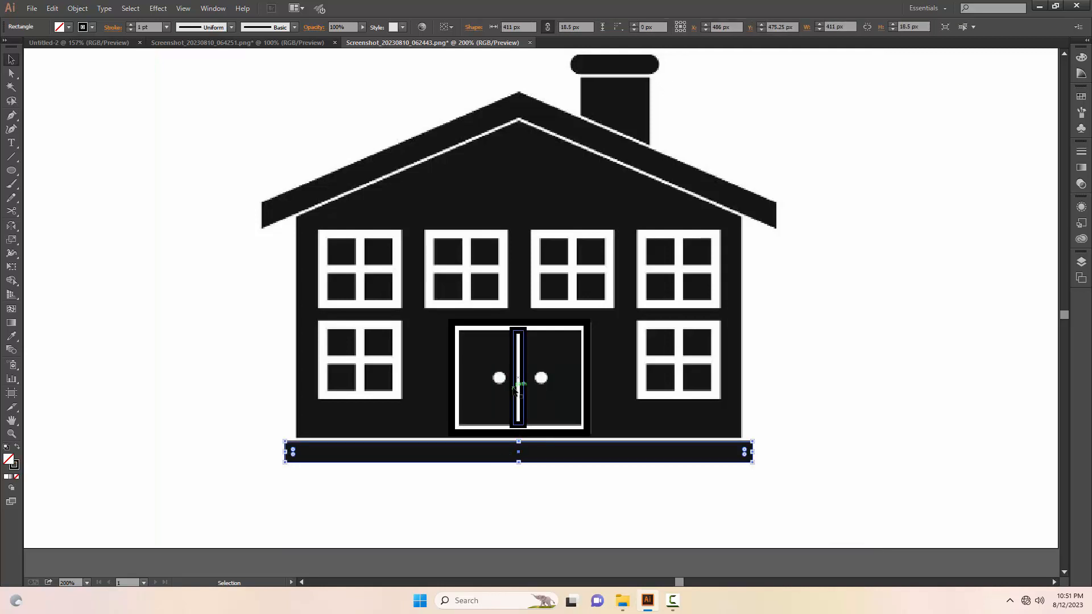
{"action": "left_click", "coordinate": [882, 494]}
Draw a rectangle about 63 by 64 px with a 1 pt stroke over the lower-right window
{"action": "left_click_drag", "start_coordinate": [627, 434], "coordinate": [576, 450]}
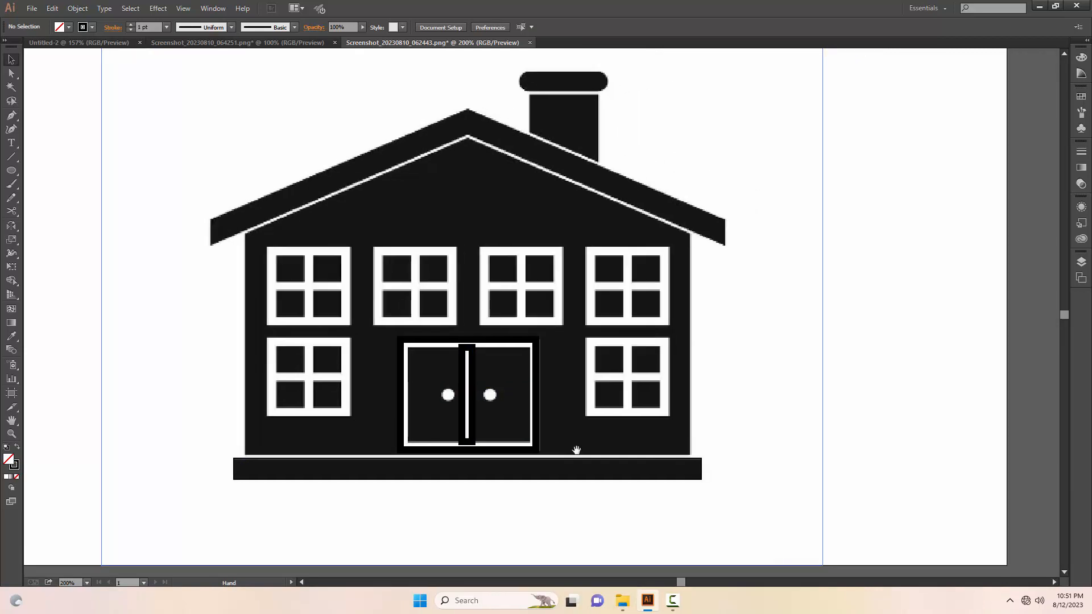
{"action": "key", "text": "m"}
{"action": "left_click_drag", "start_coordinate": [590, 343], "coordinate": [663, 412]}
{"action": "key", "text": "b"}
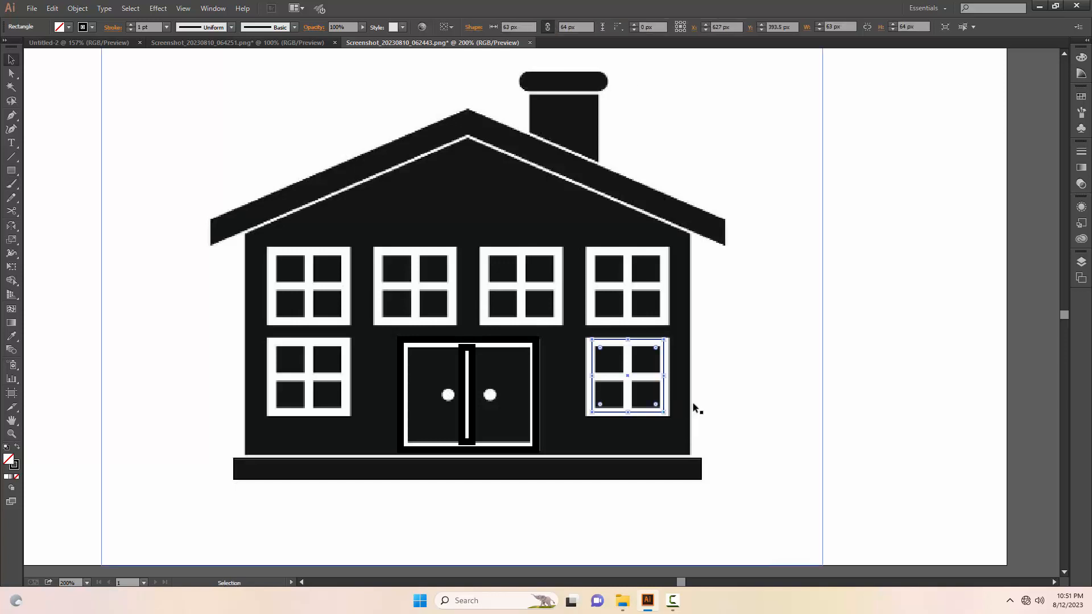
{"action": "key", "text": "m"}
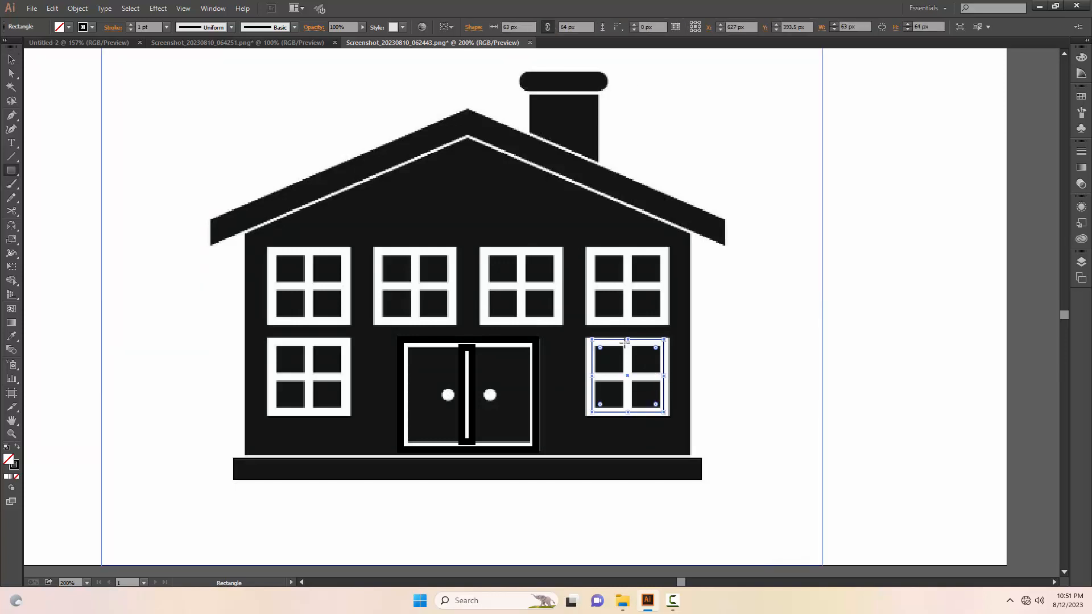
{"action": "mouse_move", "coordinate": [624, 344]}
{"action": "left_mouse_down"}
{"action": "mouse_move", "coordinate": [648, 359]}
{"action": "mouse_move", "coordinate": [633, 340]}
{"action": "left_mouse_up"}
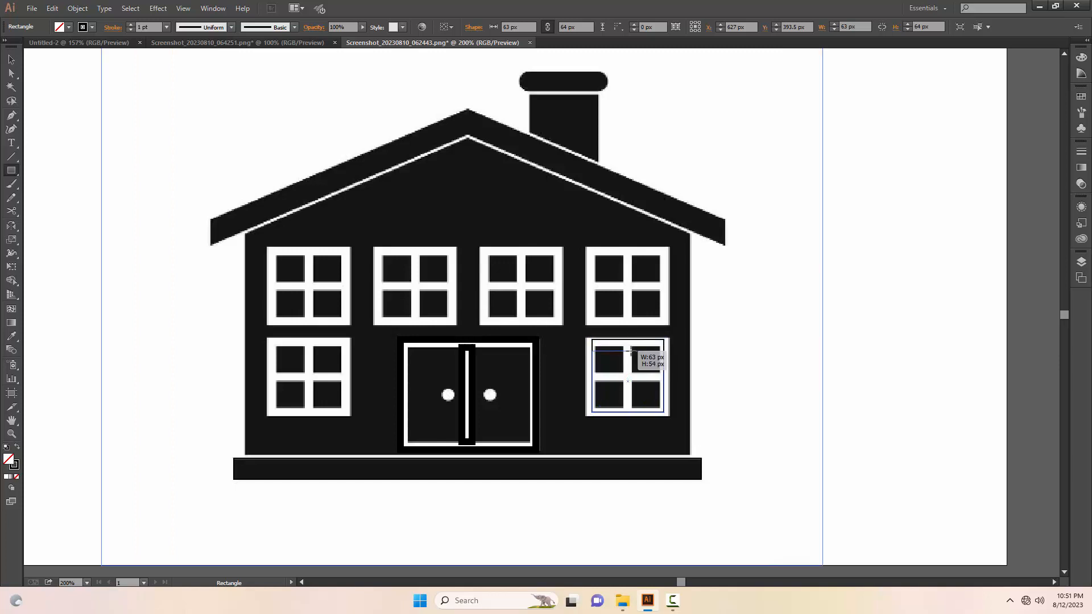
{"action": "key", "text": "v"}
{"action": "left_click", "coordinate": [634, 378]}
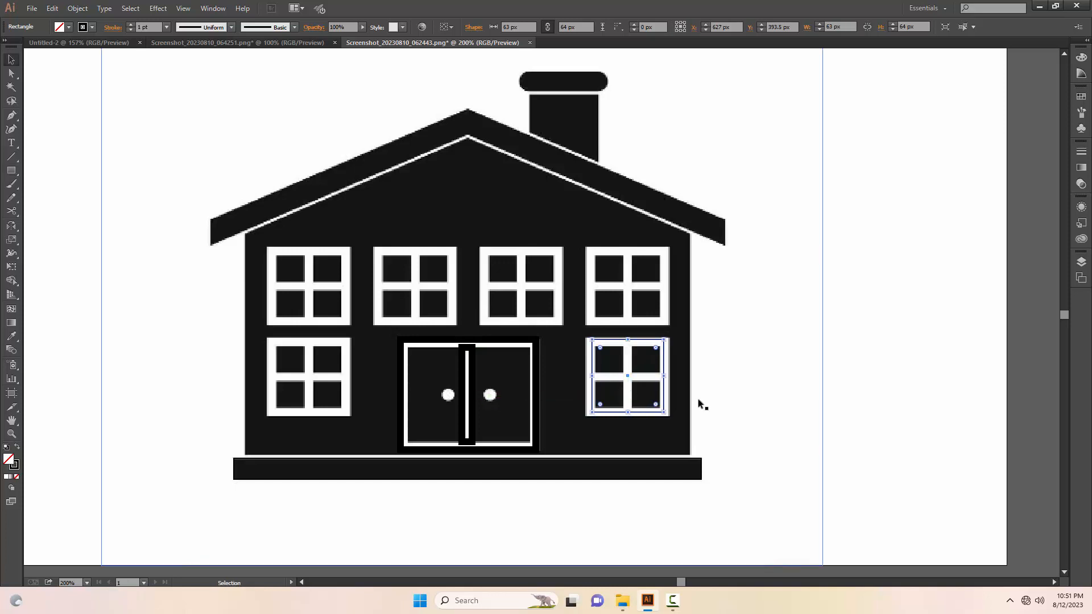
Draw a vertical bar about 7.5 by 64 px and a horizontal bar about 63 by 8 px across the window, moving the house image aside
{"action": "key", "text": "m"}
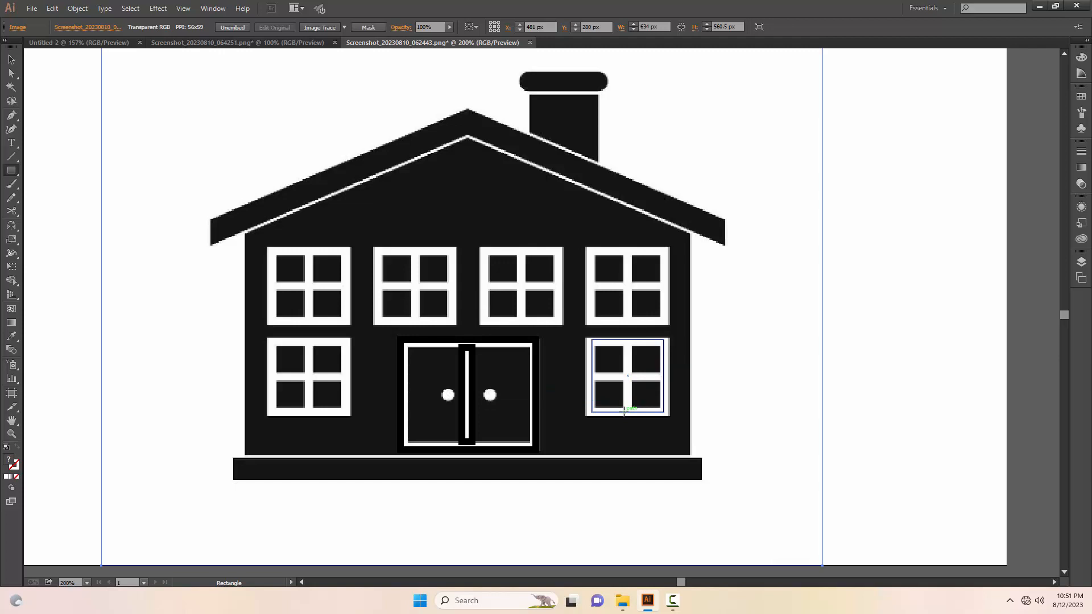
{"action": "left_click_drag", "start_coordinate": [624, 411], "coordinate": [633, 340]}
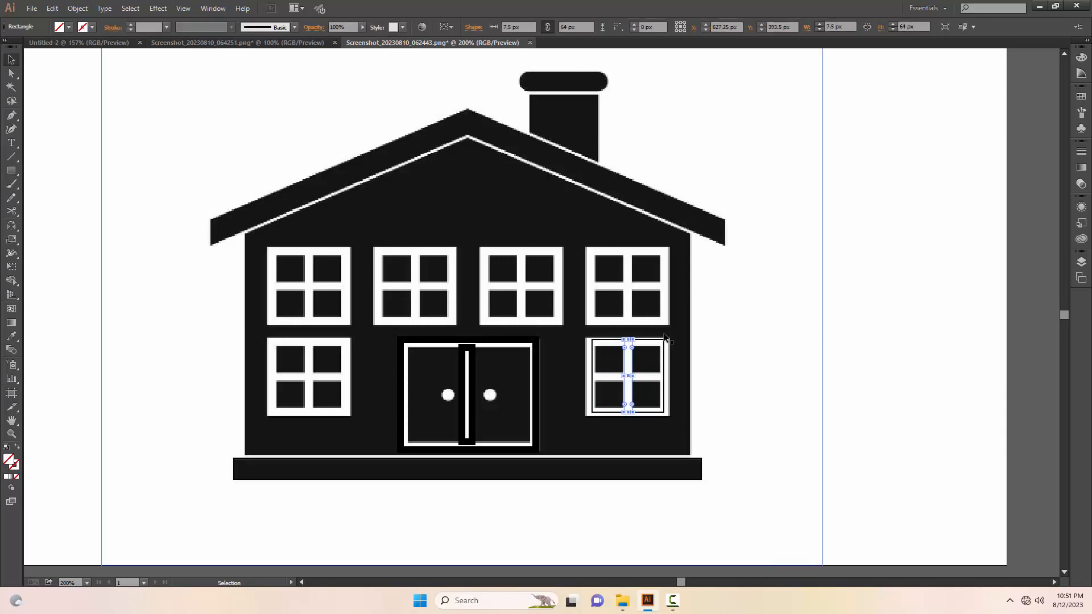
{"action": "mouse_move", "coordinate": [593, 372]}
{"action": "left_mouse_down"}
{"action": "mouse_move", "coordinate": [666, 376]}
{"action": "mouse_move", "coordinate": [654, 354]}
{"action": "mouse_move", "coordinate": [466, 351]}
{"action": "left_mouse_up"}
Give the window's vertical and horizontal bars a 1 pt stroke
{"action": "key", "text": "v"}
{"action": "left_click", "coordinate": [629, 363]}
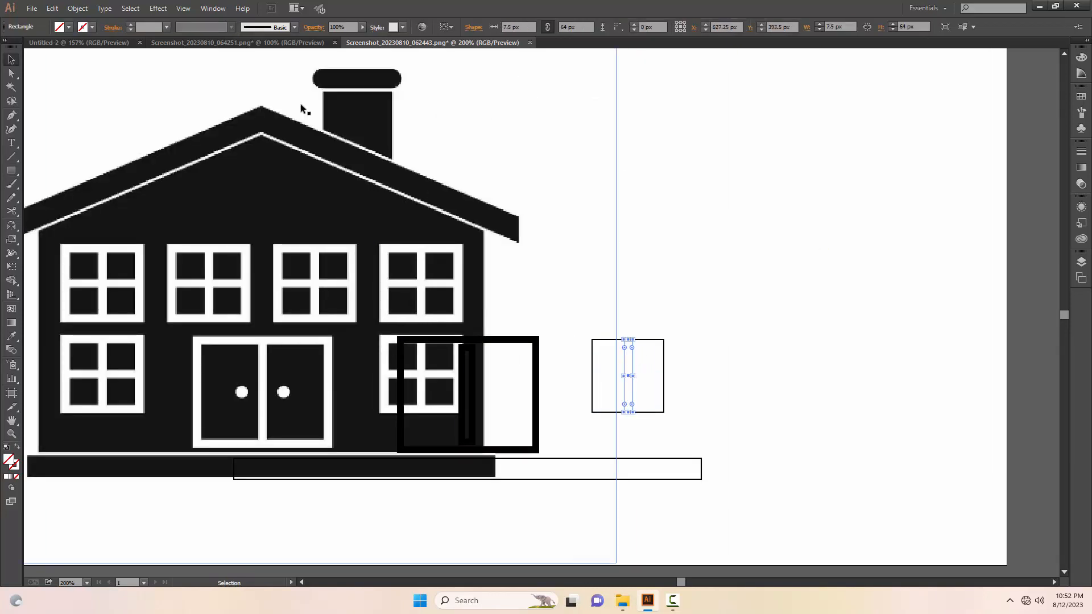
{"action": "left_click", "coordinate": [384, 154]}
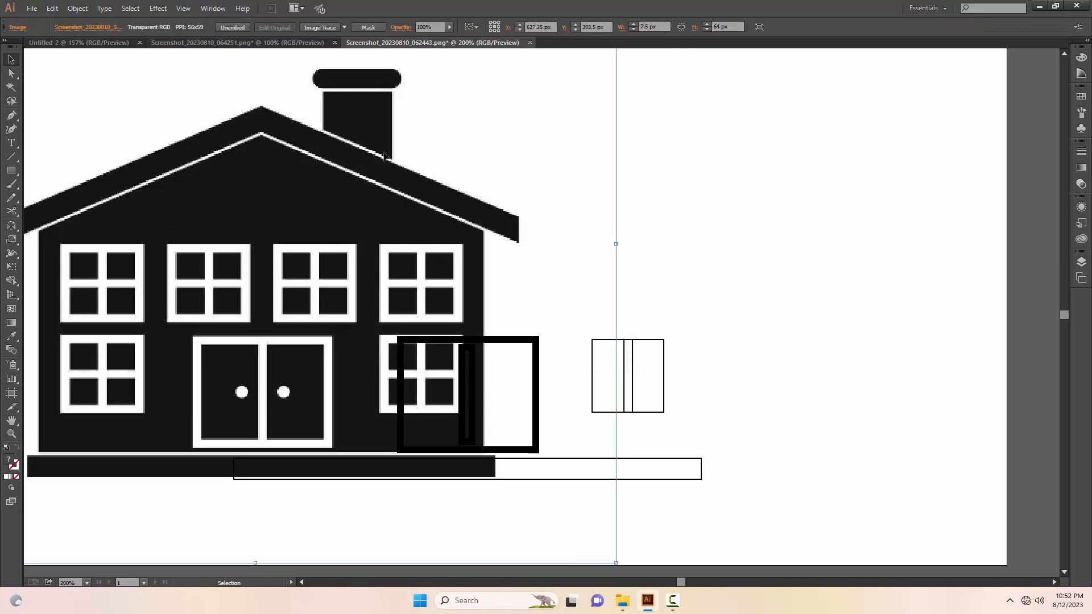
{"action": "left_click", "coordinate": [724, 263]}
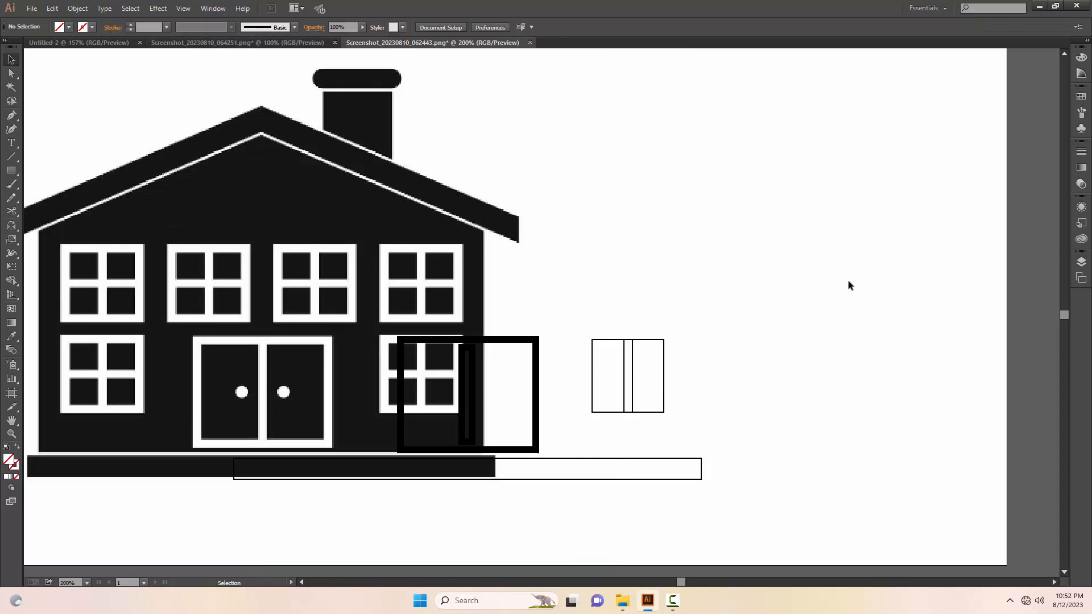
{"action": "left_click", "coordinate": [166, 27]}
{"action": "left_click", "coordinate": [187, 81]}
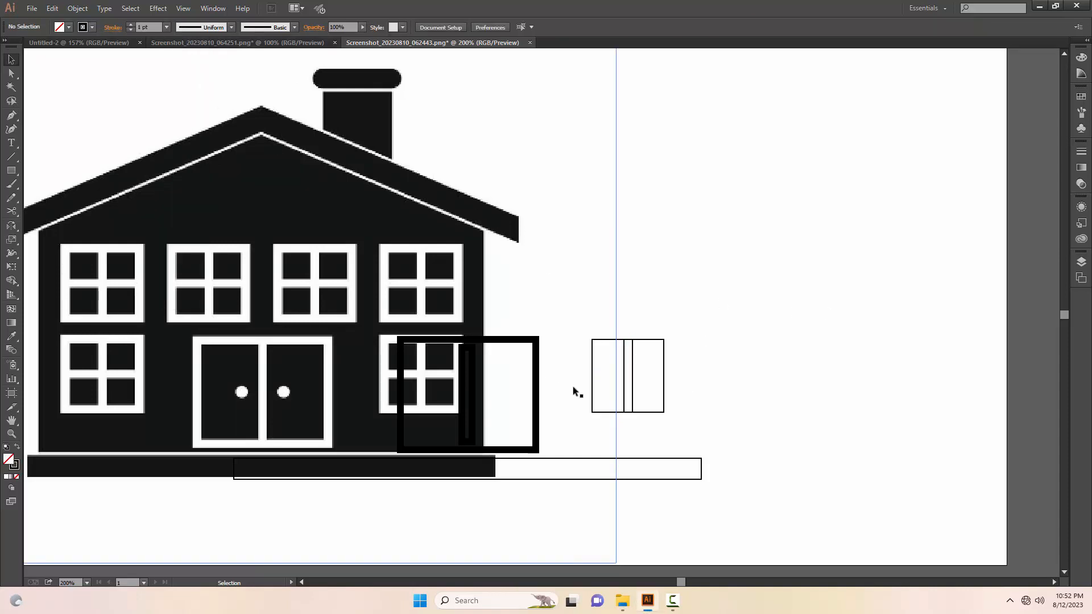
{"action": "left_click", "coordinate": [644, 376]}
{"action": "left_click", "coordinate": [166, 27]}
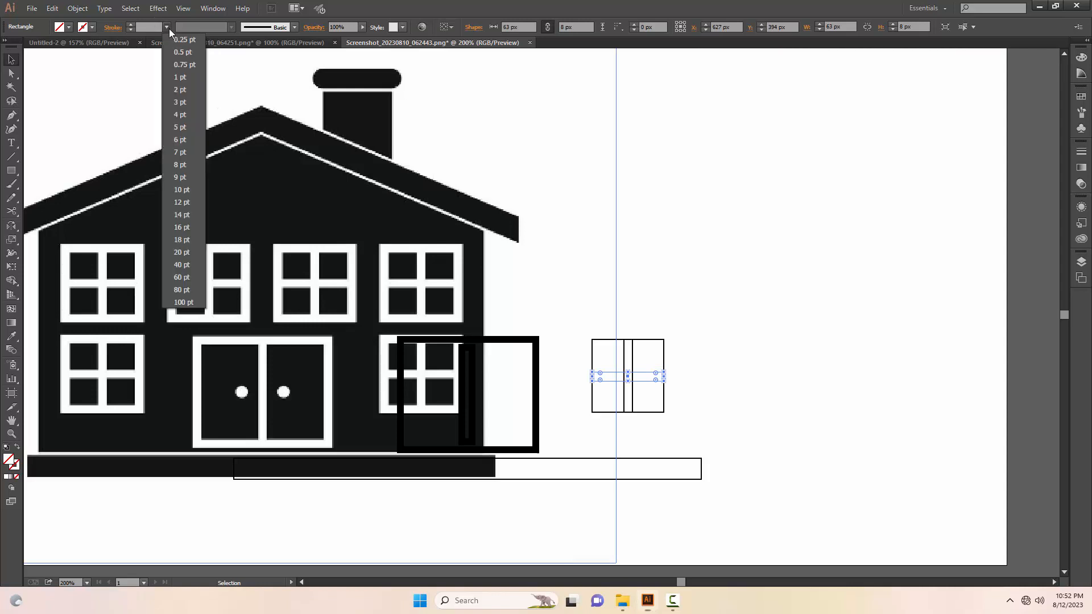
{"action": "left_click", "coordinate": [189, 80]}
{"action": "left_click", "coordinate": [743, 186]}
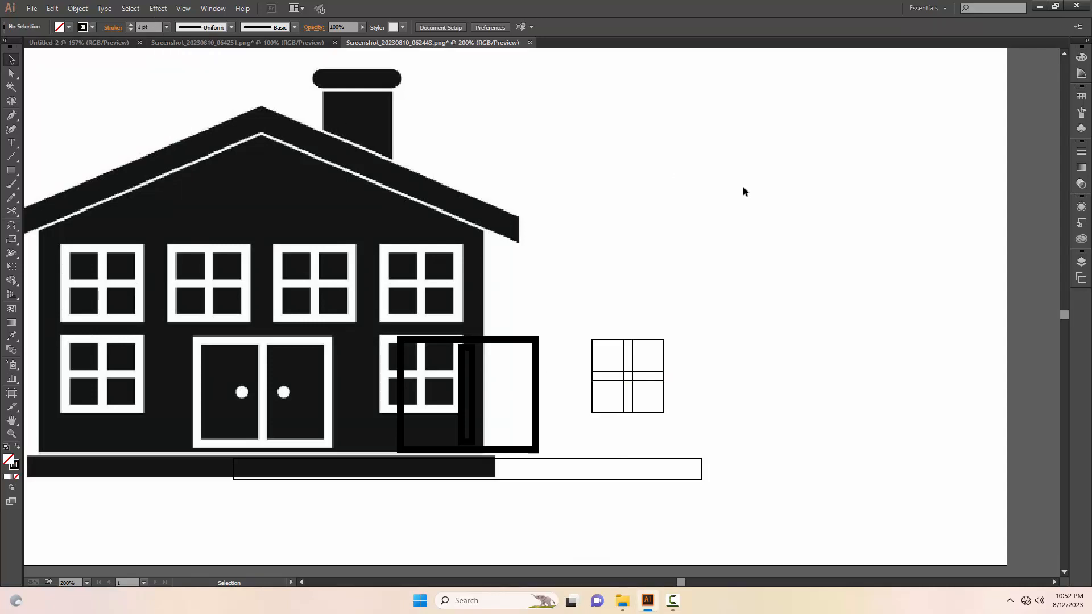
Group the traced window's outer frame with its vertical and horizontal bars
{"action": "left_click_drag", "start_coordinate": [582, 331], "coordinate": [679, 418]}
{"action": "right_click", "coordinate": [658, 398]}
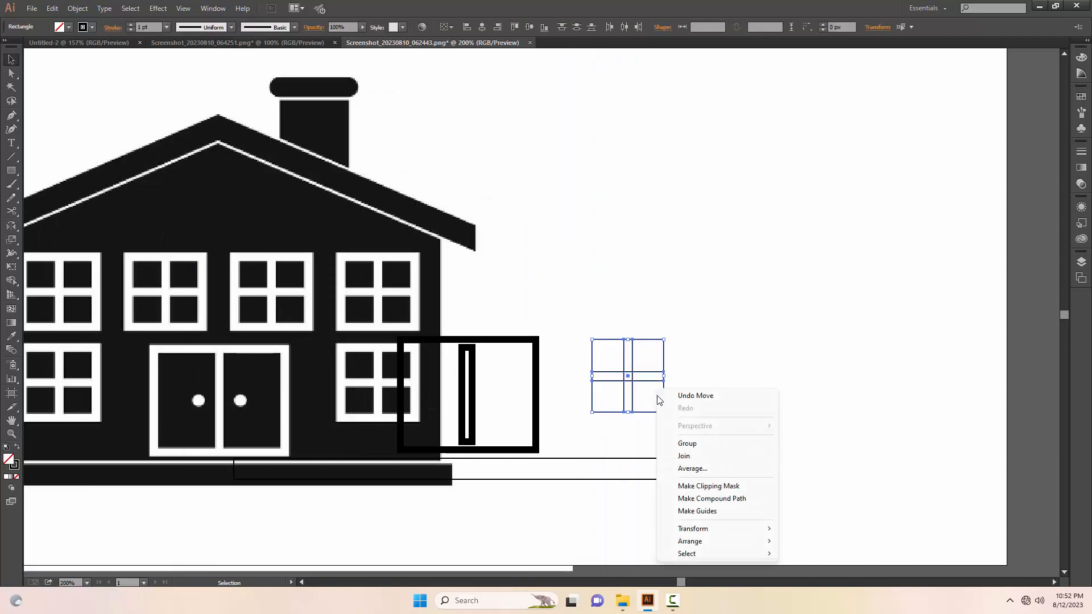
{"action": "left_click", "coordinate": [697, 443]}
Move the house image back behind the traced outlines, offset slightly up and to the left of them
{"action": "left_click_drag", "start_coordinate": [430, 283], "coordinate": [539, 282]}
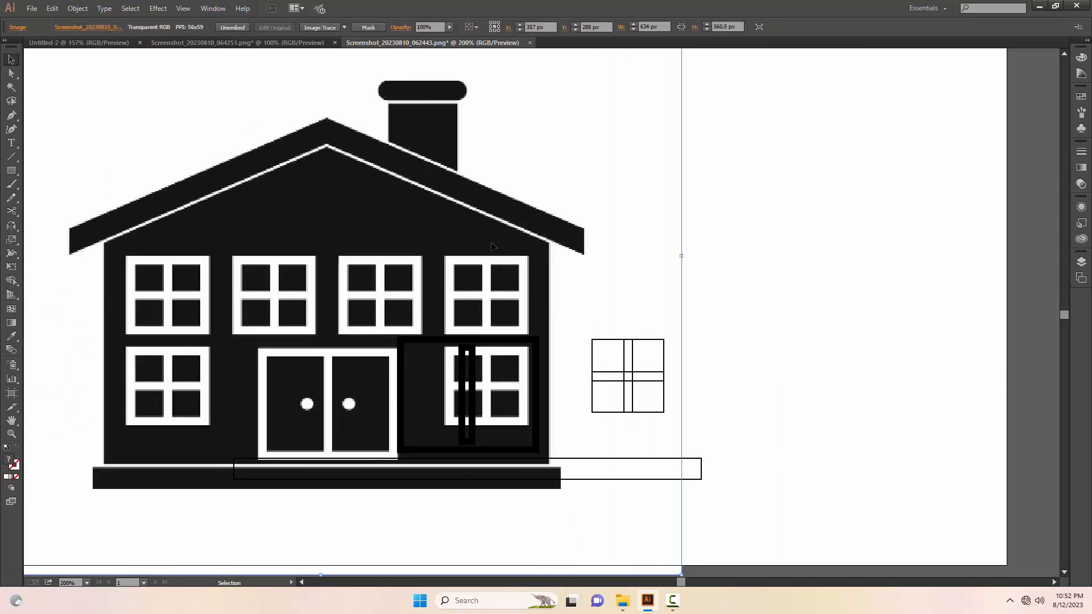
{"action": "left_click_drag", "start_coordinate": [497, 226], "coordinate": [602, 111]}
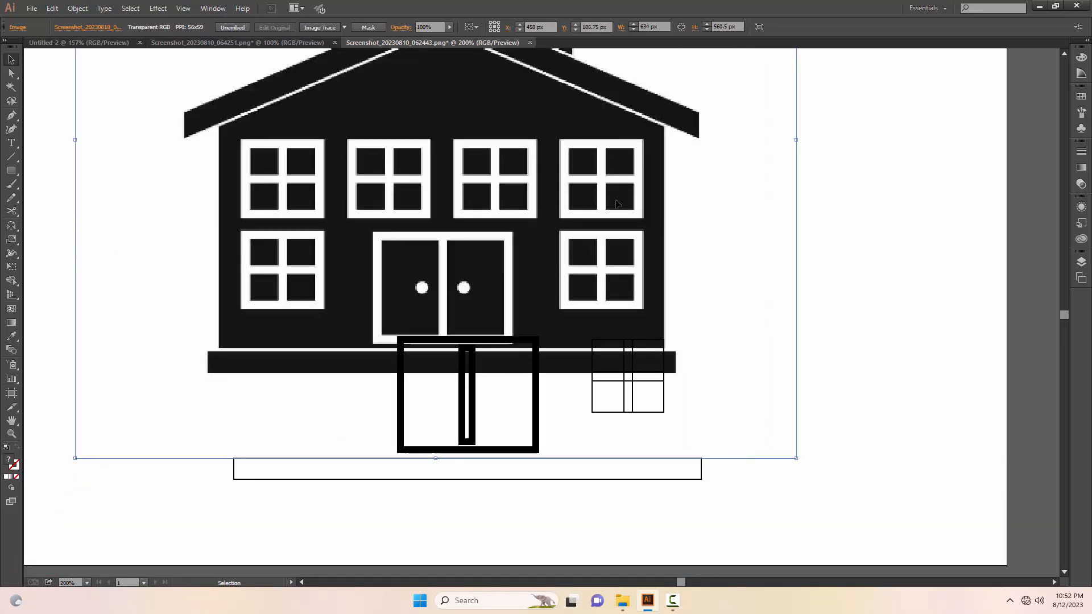
{"action": "left_click_drag", "start_coordinate": [587, 197], "coordinate": [595, 244]}
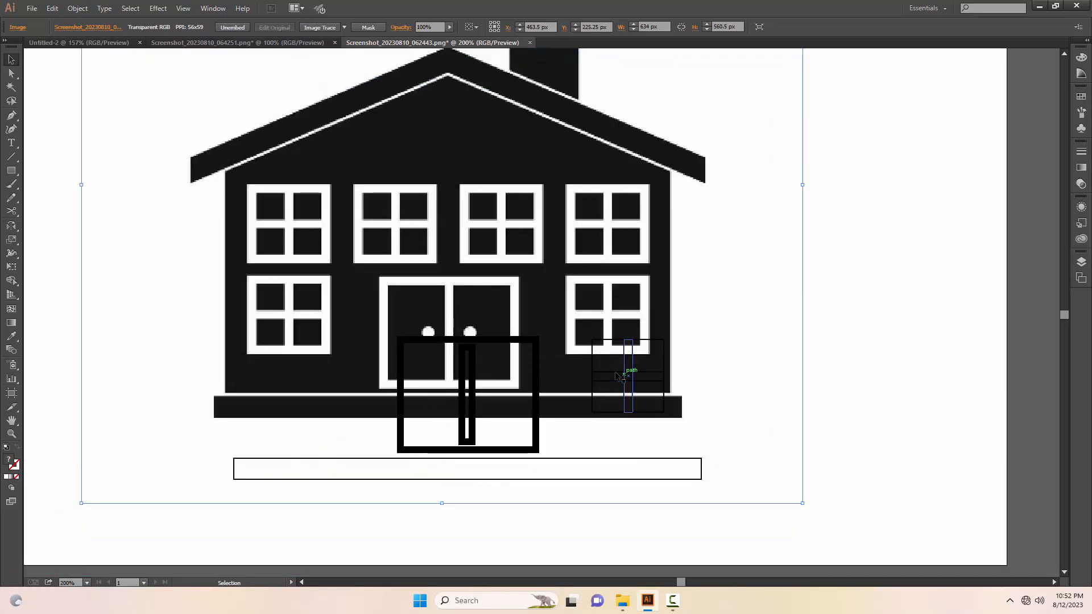
Move the house image back under the traced outlines, fine-tuning its position to X 481 px, Y 280 px
{"action": "left_click_drag", "start_coordinate": [591, 346], "coordinate": [554, 397]}
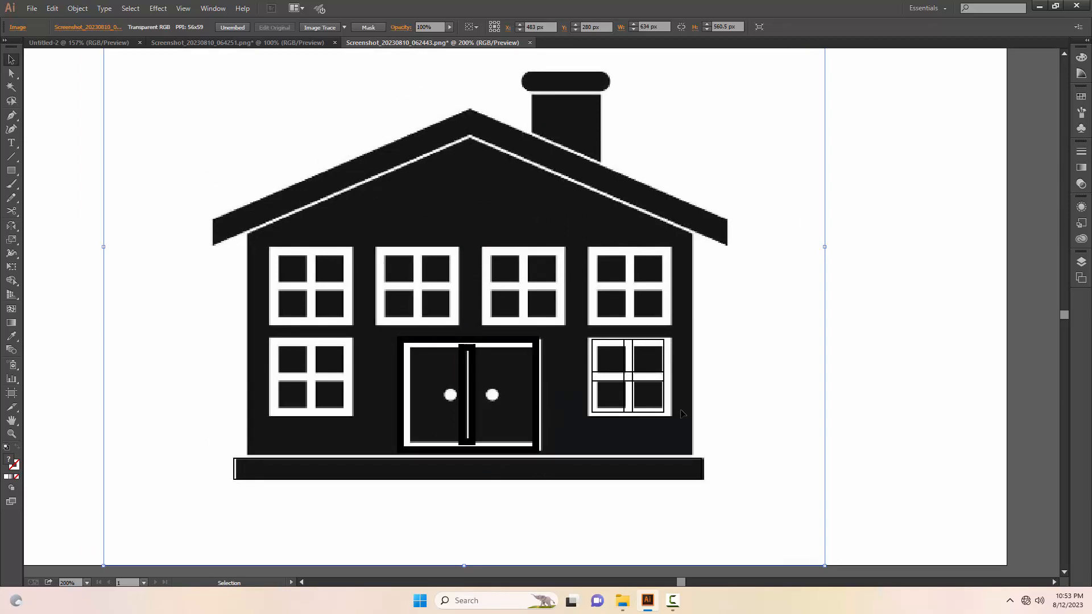
{"action": "key", "text": "Left"}
{"action": "key", "text": "Left"}
{"action": "key", "text": "Left"}
{"action": "key", "text": "Left"}
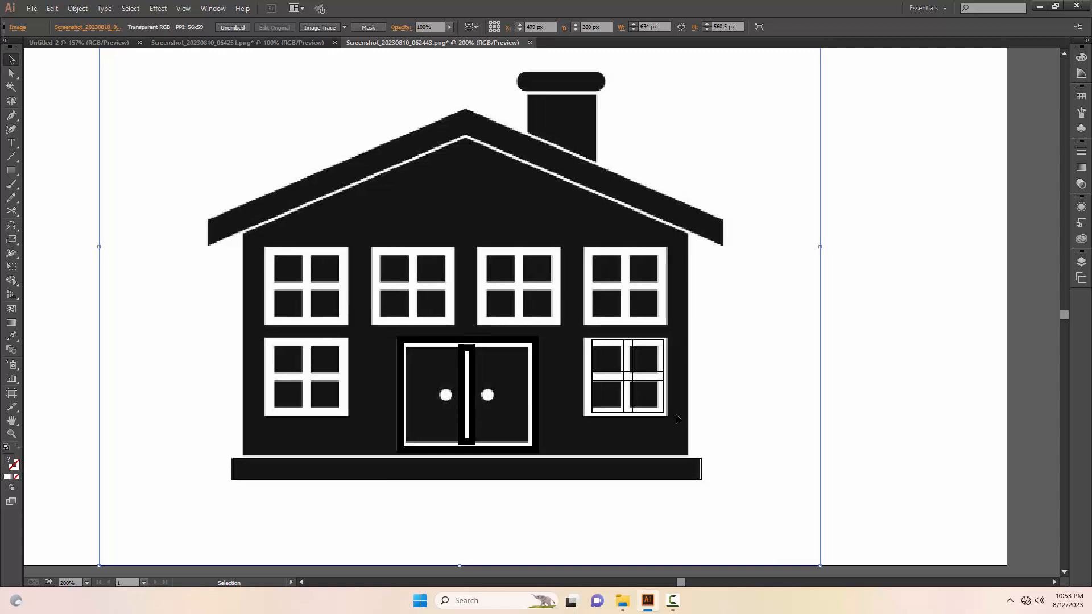
{"action": "key", "text": "Right"}
{"action": "key", "text": "Right"}
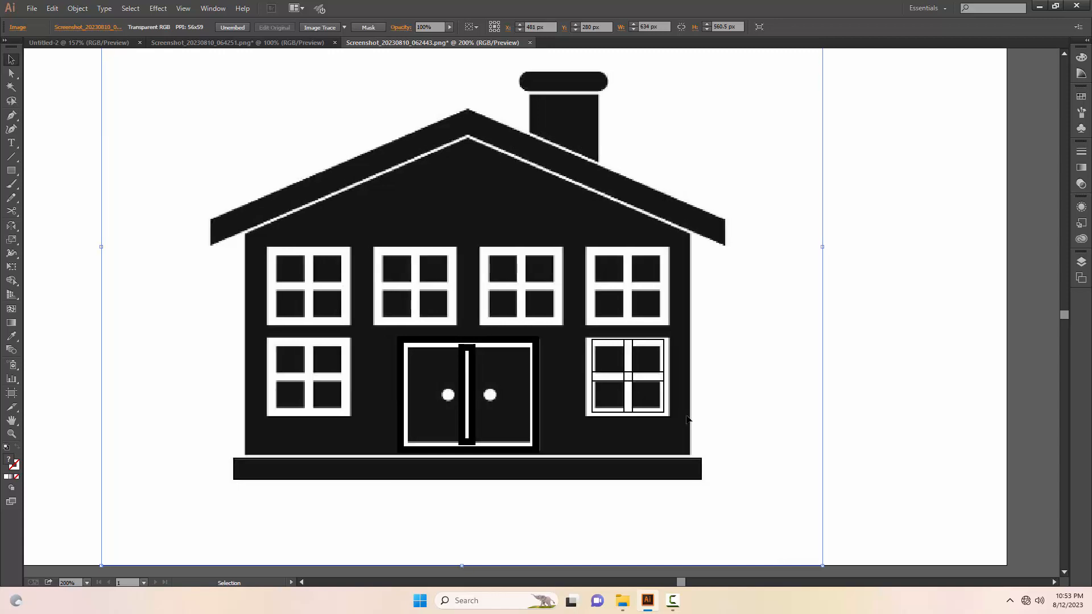
{"action": "key", "text": "Right"}
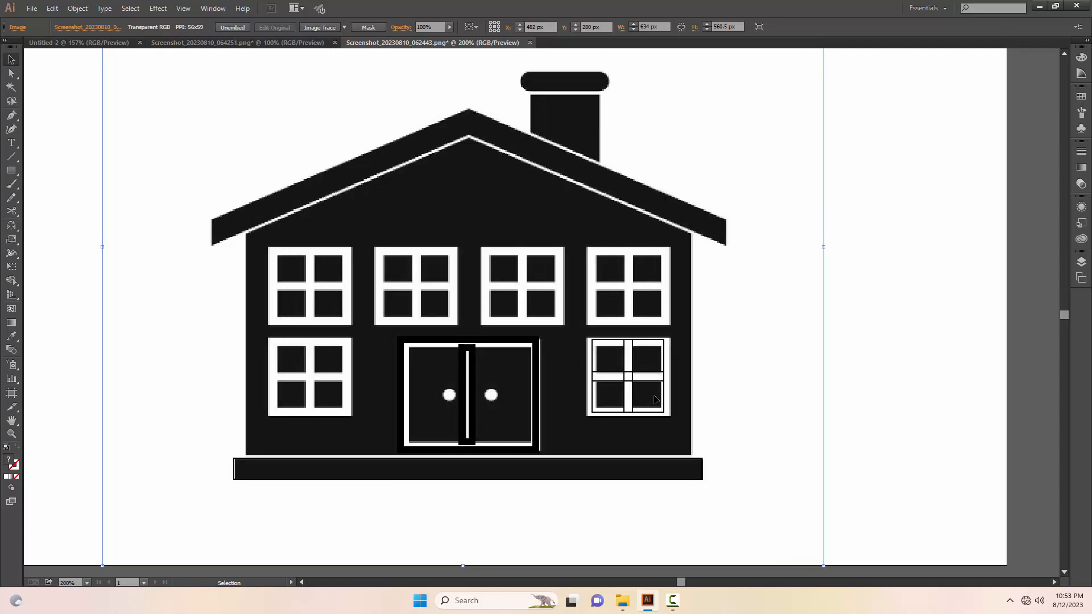
{"action": "key", "text": "Left"}
{"action": "key", "text": "Right"}
{"action": "key", "text": "Left"}
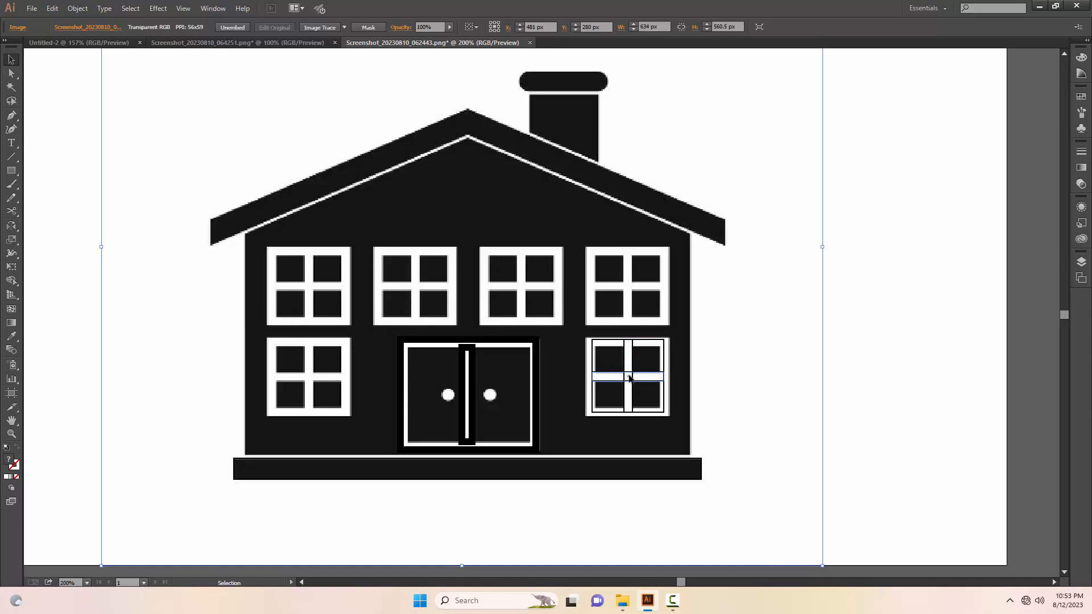
Duplicate the traced window group onto the first, second and fourth upper-floor windows and the lower-left window
{"action": "left_click_drag", "start_coordinate": [629, 377], "coordinate": [439, 280]}
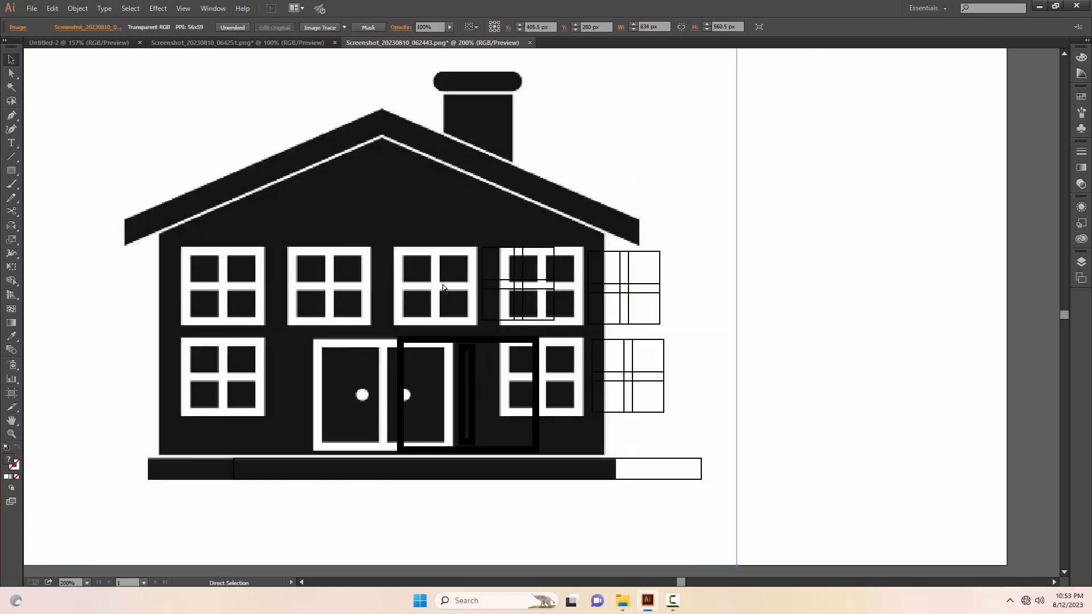
{"action": "key", "text": "ctrl+z"}
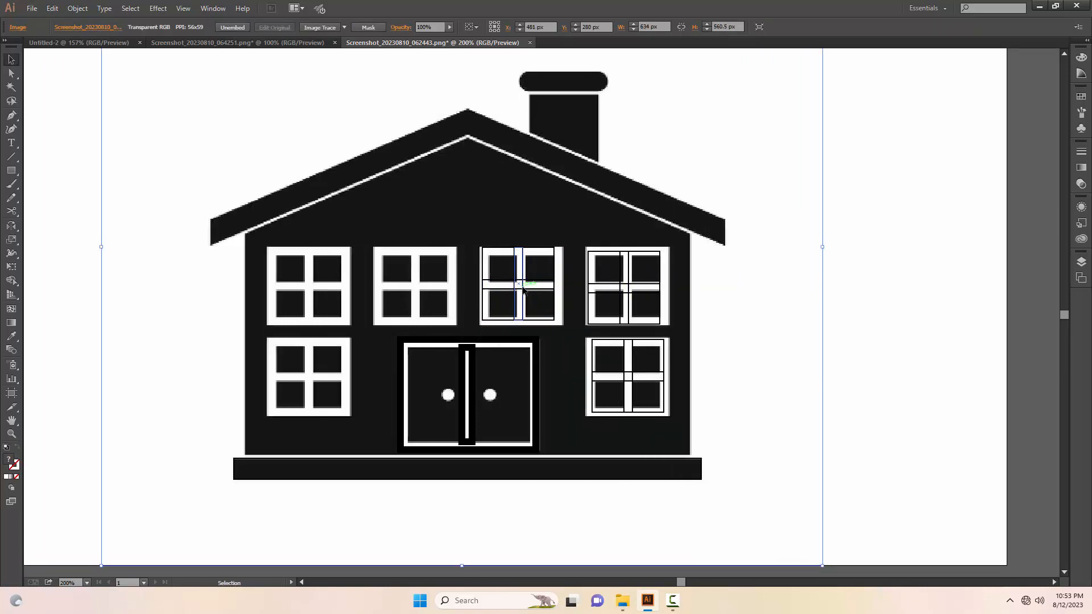
{"action": "left_click_drag", "start_coordinate": [522, 289], "coordinate": [317, 378]}
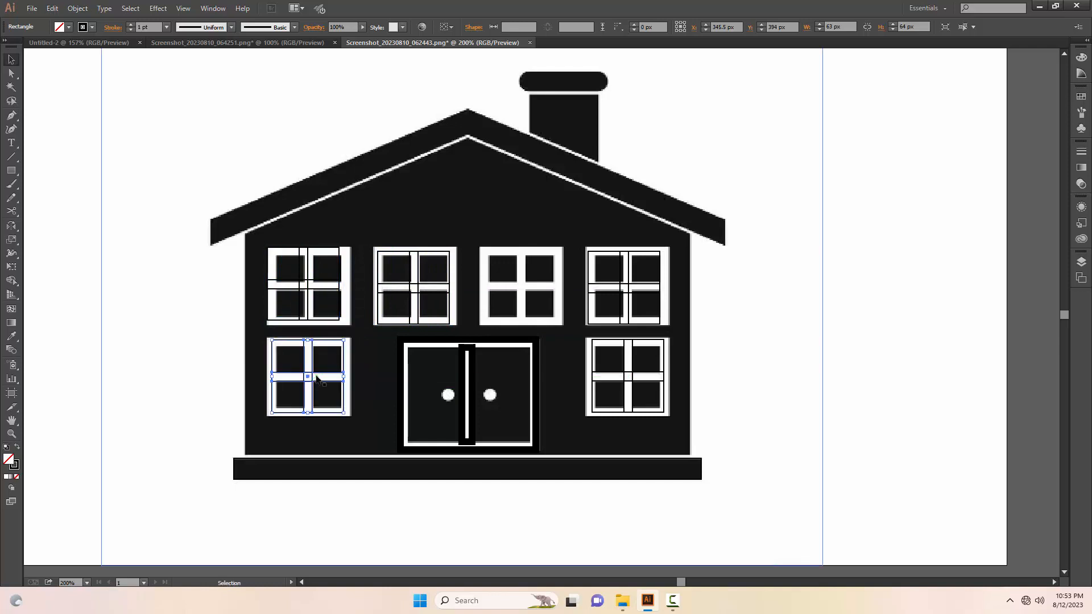
{"action": "left_click", "coordinate": [115, 344]}
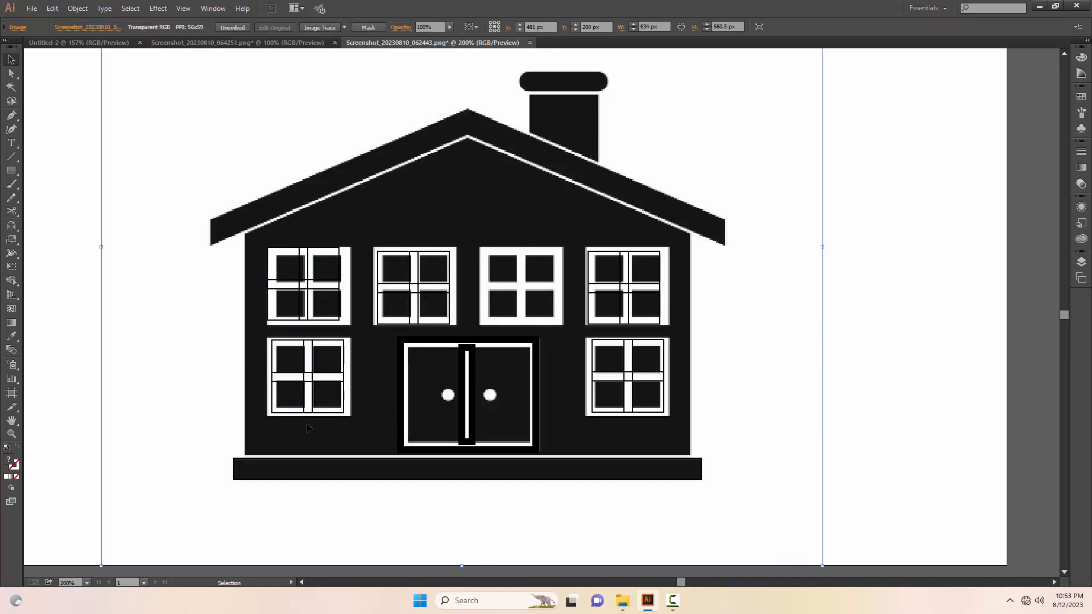
Draw a five-pointed star about 375 by 360 px over the house front as the starting shape for the wall
{"action": "key", "text": "m"}
{"action": "left_click_drag", "start_coordinate": [9, 177], "coordinate": [63, 225]}
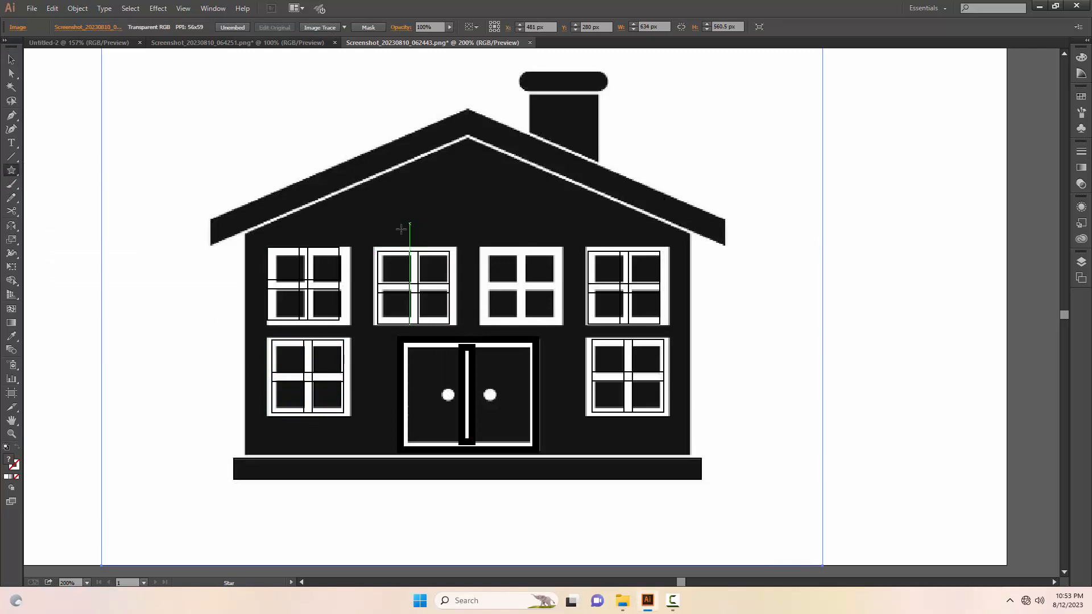
{"action": "left_click_drag", "start_coordinate": [386, 213], "coordinate": [512, 395]}
{"action": "key", "text": "v"}
{"action": "left_click_drag", "start_coordinate": [470, 128], "coordinate": [564, 212]}
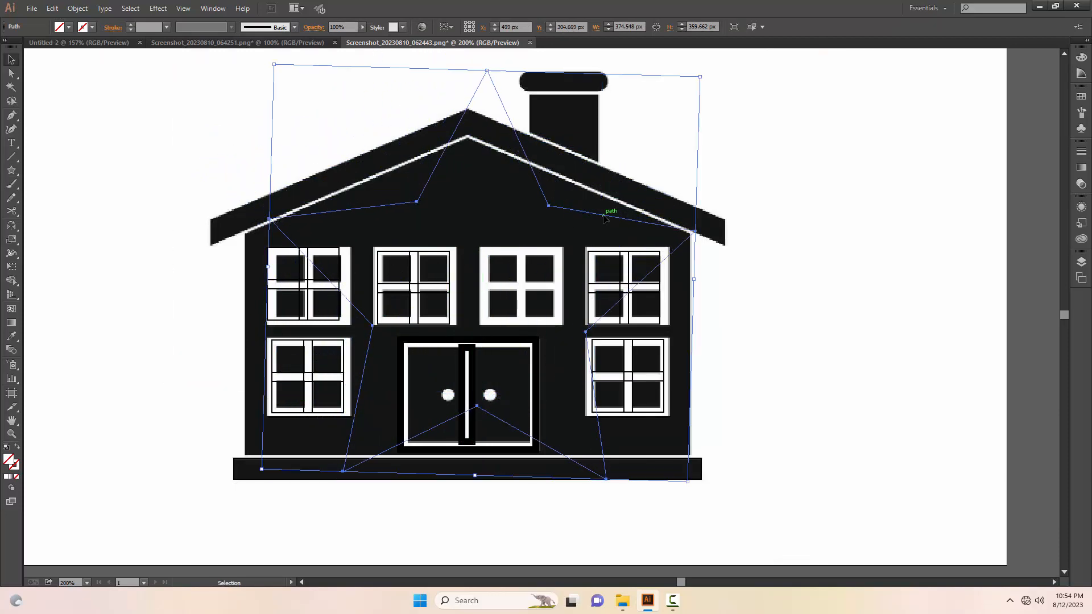
Move the star's three lower anchor points onto the wall's bottom-left corner, bottom edge and bottom-right corner
{"action": "left_click", "coordinate": [12, 73]}
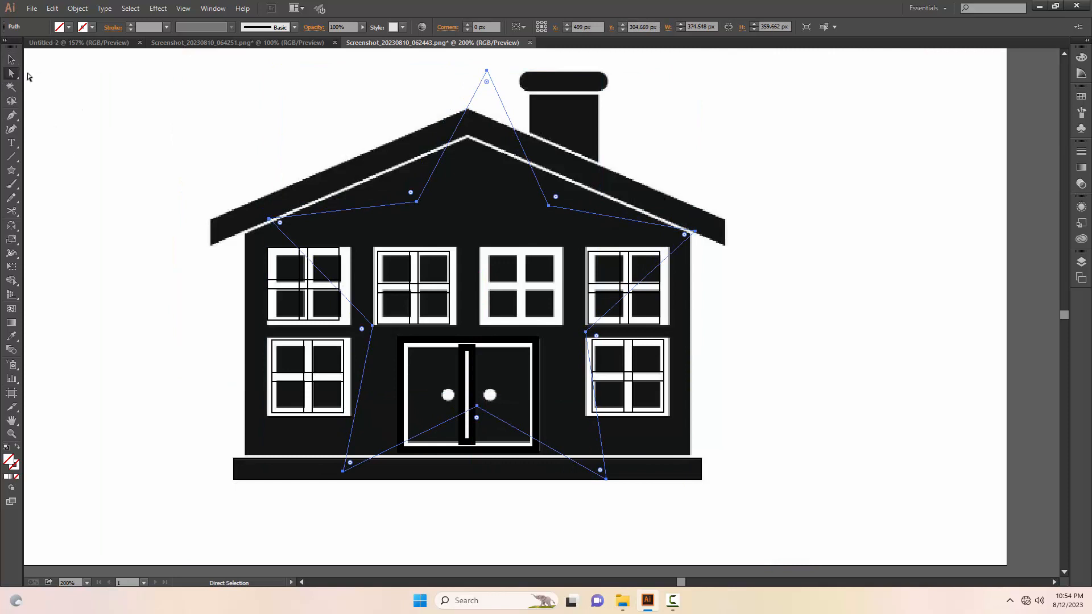
{"action": "key", "text": "z"}
{"action": "left_click", "coordinate": [347, 482]}
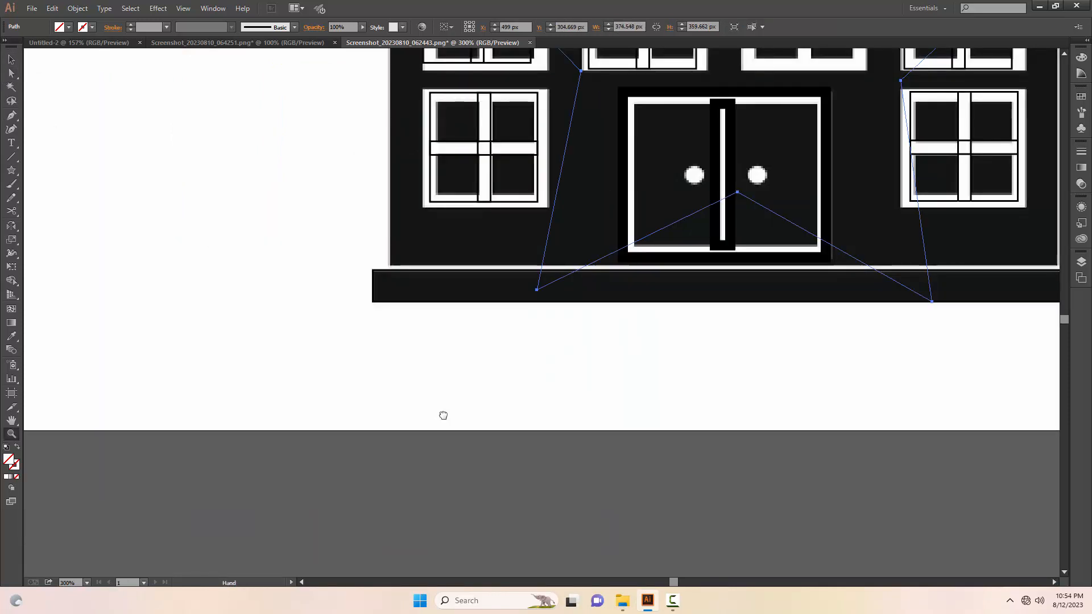
{"action": "key", "text": "a"}
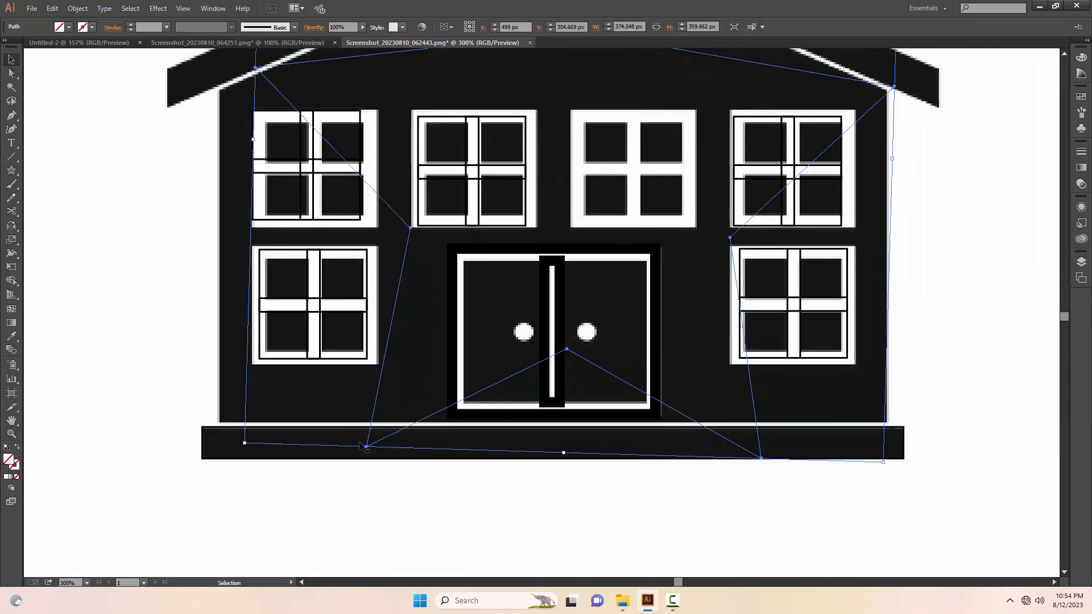
{"action": "left_click", "coordinate": [367, 447]}
{"action": "left_click_drag", "start_coordinate": [366, 447], "coordinate": [216, 425]}
{"action": "left_click_drag", "start_coordinate": [221, 422], "coordinate": [221, 421]}
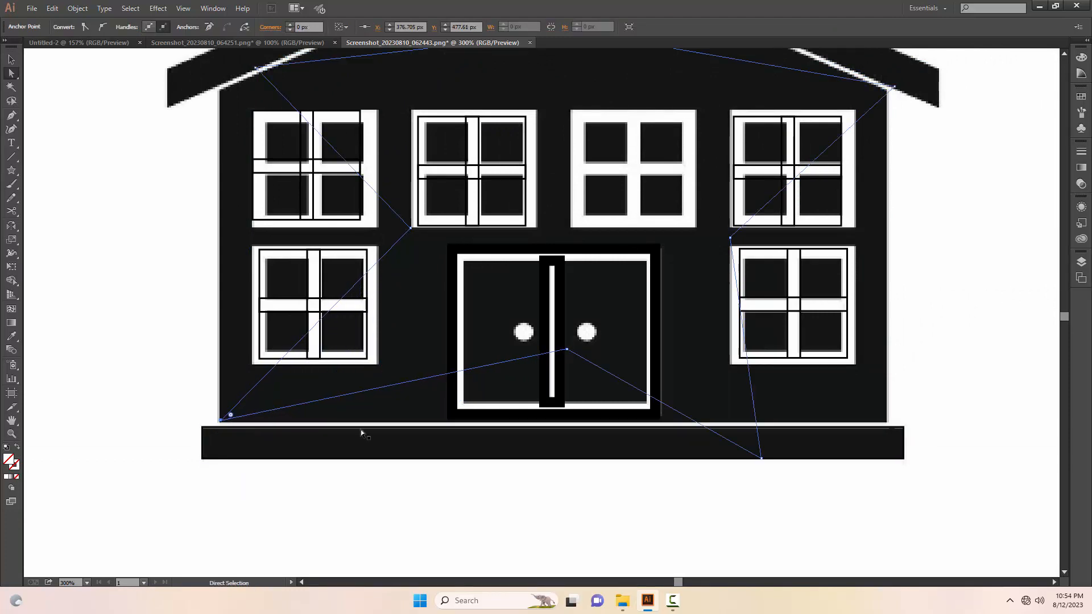
{"action": "left_click_drag", "start_coordinate": [566, 349], "coordinate": [608, 426]}
{"action": "left_click_drag", "start_coordinate": [761, 458], "coordinate": [887, 422]}
Move the star's lower-right inner anchor and right tip onto the wall's right edge and upper-right corner
{"action": "left_click_drag", "start_coordinate": [737, 296], "coordinate": [694, 439]}
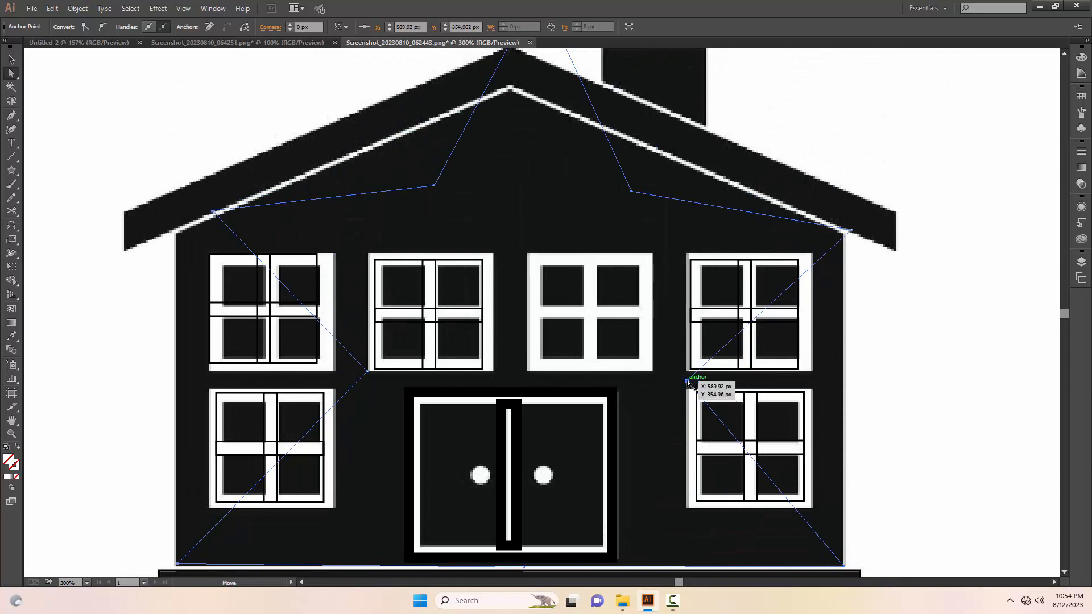
{"action": "left_click_drag", "start_coordinate": [687, 381], "coordinate": [845, 402]}
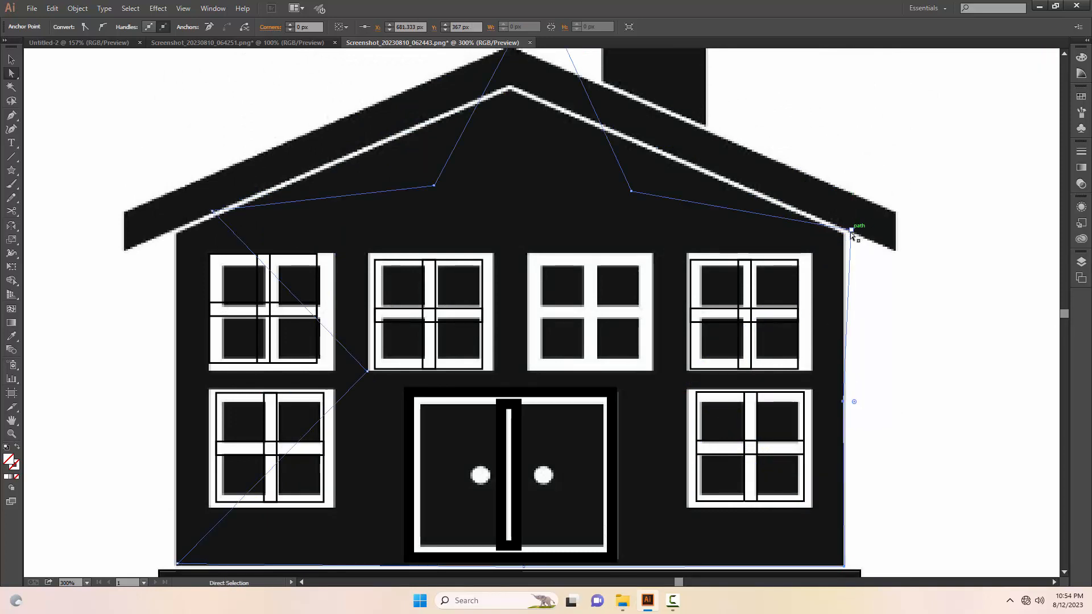
{"action": "left_click_drag", "start_coordinate": [849, 230], "coordinate": [843, 239]}
{"action": "left_click_drag", "start_coordinate": [650, 293], "coordinate": [541, 304]}
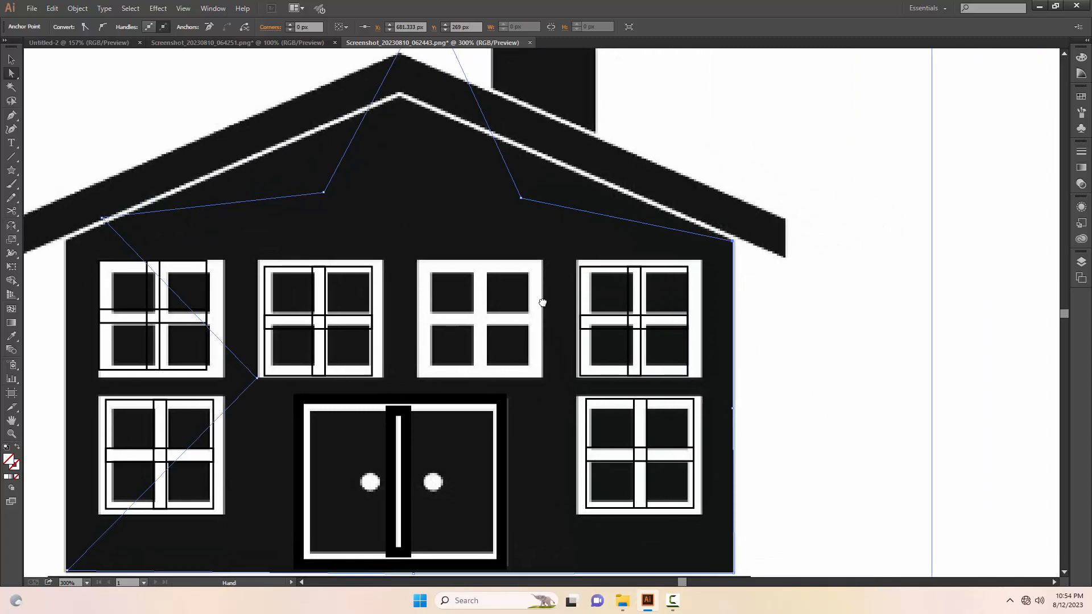
{"action": "left_click", "coordinate": [733, 410]}
{"action": "left_click_drag", "start_coordinate": [734, 410], "coordinate": [733, 417]}
Move the star's top tip to the gable peak and its two upper inner anchors onto the gable's sloping edges
{"action": "left_click_drag", "start_coordinate": [600, 338], "coordinate": [689, 427]}
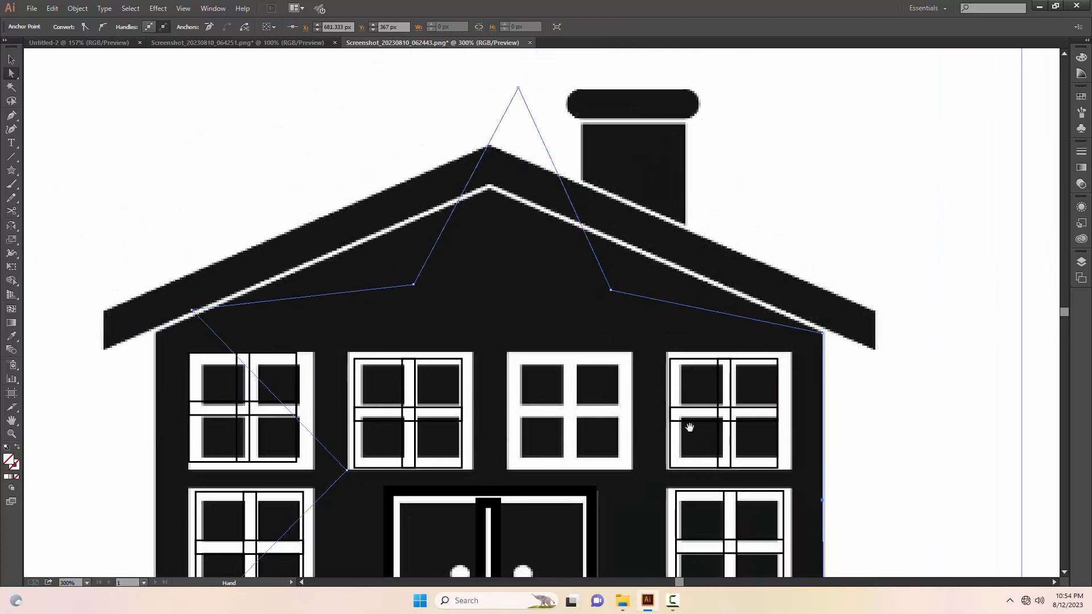
{"action": "left_click_drag", "start_coordinate": [613, 292], "coordinate": [636, 254]}
{"action": "left_click_drag", "start_coordinate": [518, 88], "coordinate": [489, 188]}
{"action": "left_click_drag", "start_coordinate": [414, 290], "coordinate": [363, 249]}
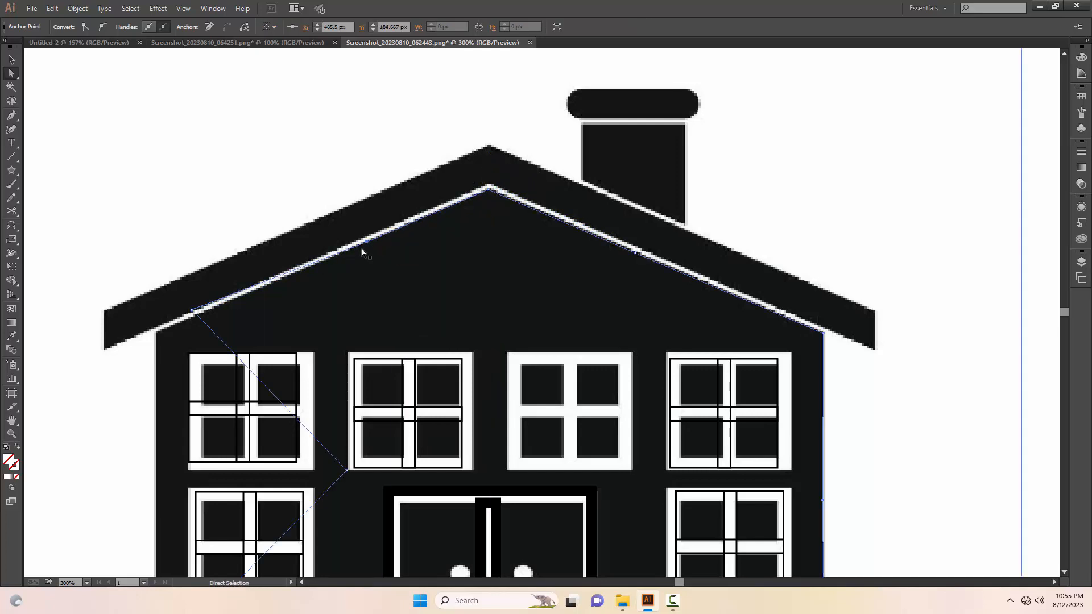
Move the star's left tip and left inner anchor onto the wall's upper-left corner and left edge
{"action": "left_click_drag", "start_coordinate": [225, 323], "coordinate": [218, 262]}
{"action": "left_click_drag", "start_coordinate": [408, 392], "coordinate": [191, 374]}
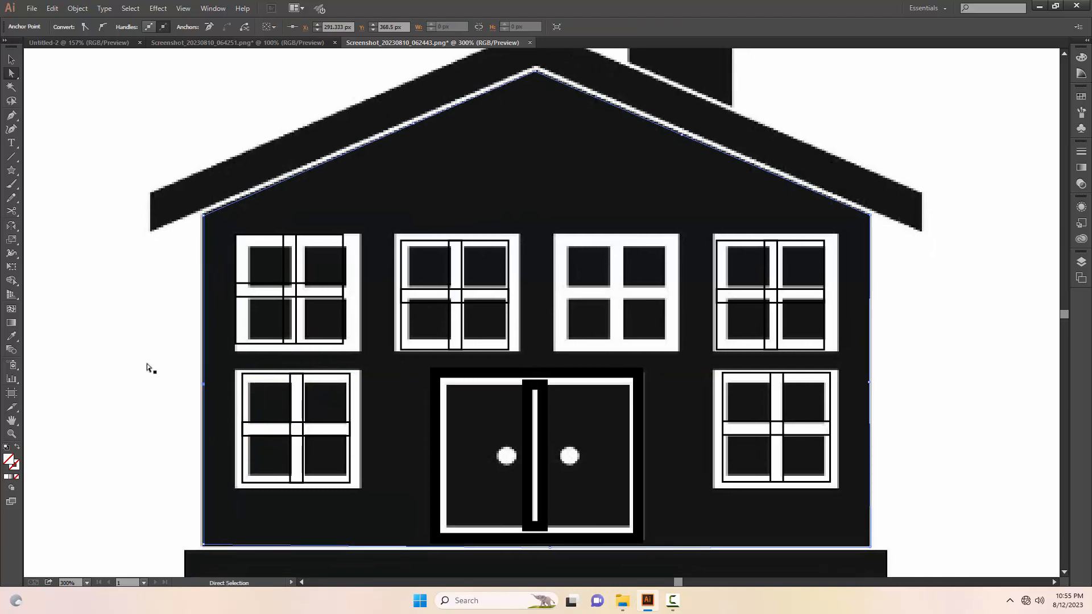
{"action": "left_click", "coordinate": [536, 74]}
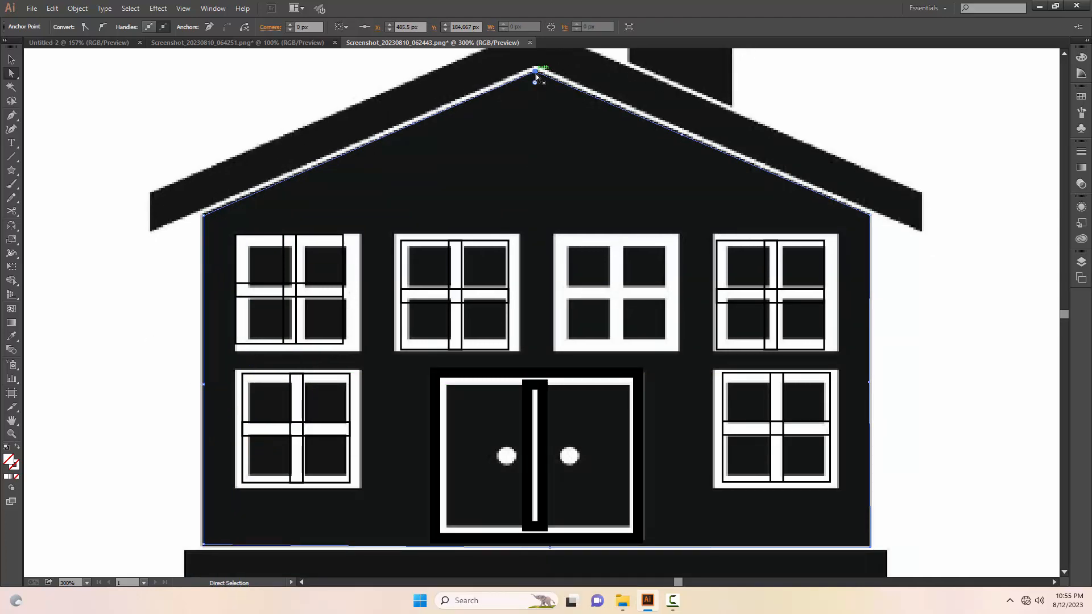
Give the traced wall shape a 2 pt stroke
{"action": "key", "text": "z"}
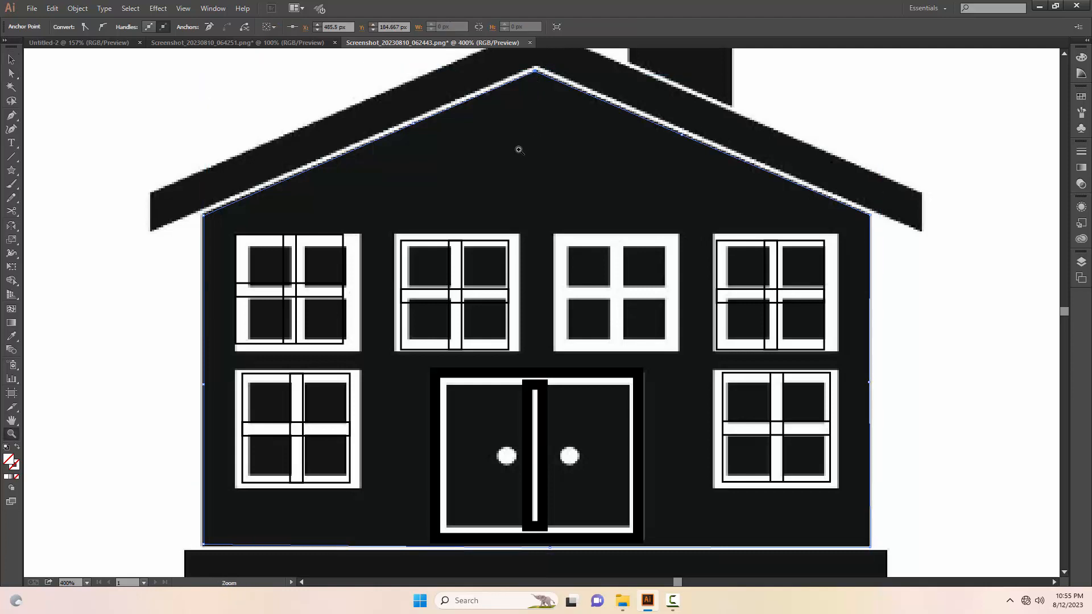
{"action": "left_click", "coordinate": [522, 147]}
{"action": "left_click", "coordinate": [555, 286], "text": "alt"}
{"action": "left_click", "coordinate": [543, 348], "text": "alt"}
{"action": "key", "text": "v"}
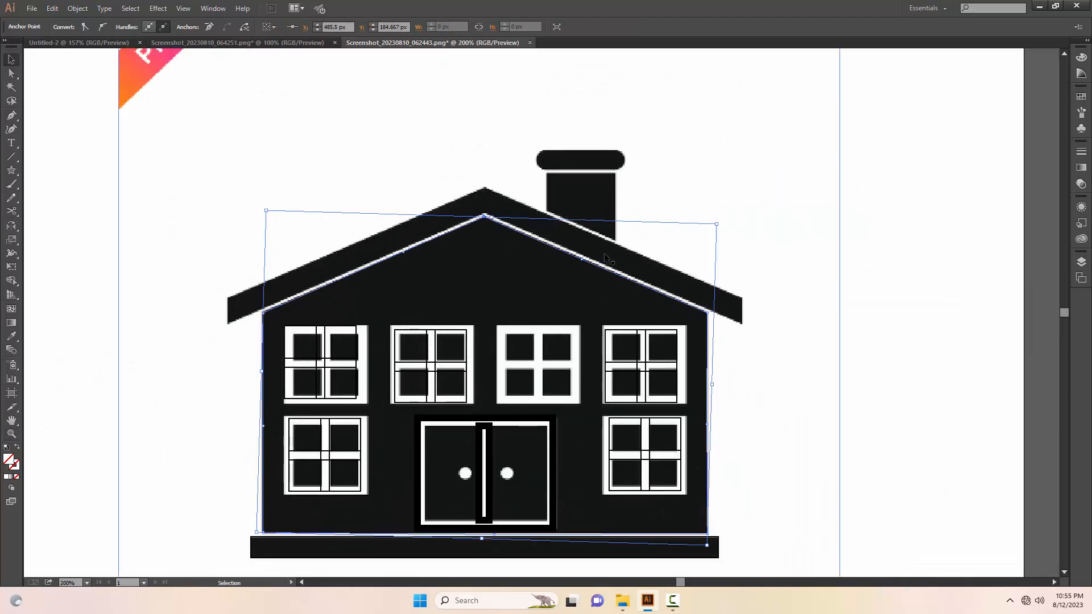
{"action": "left_click", "coordinate": [603, 271]}
{"action": "left_click", "coordinate": [167, 26]}
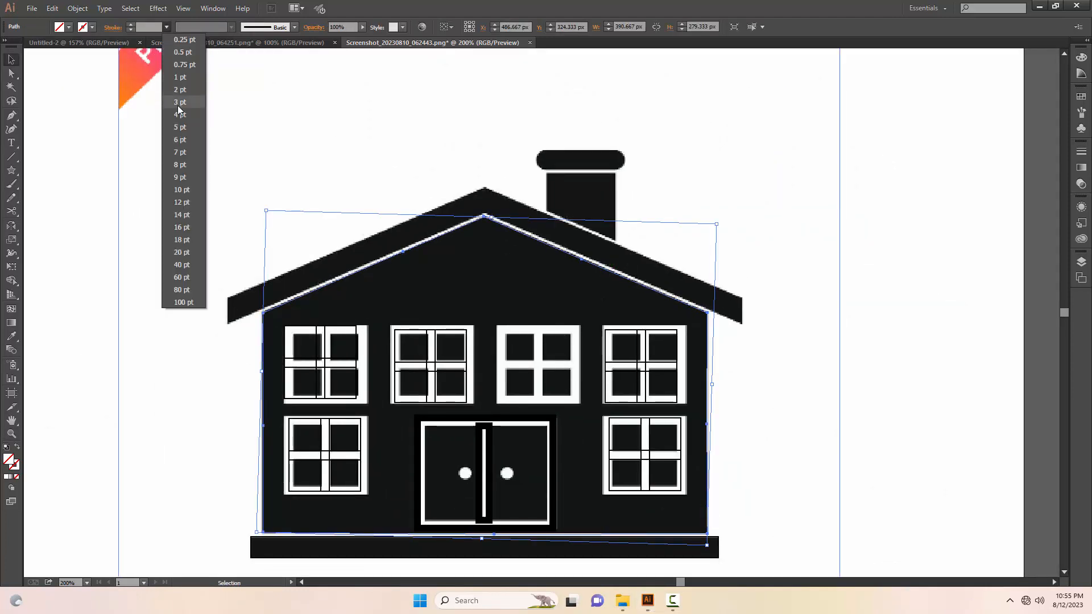
{"action": "left_click", "coordinate": [181, 85]}
{"action": "left_click", "coordinate": [370, 268]}
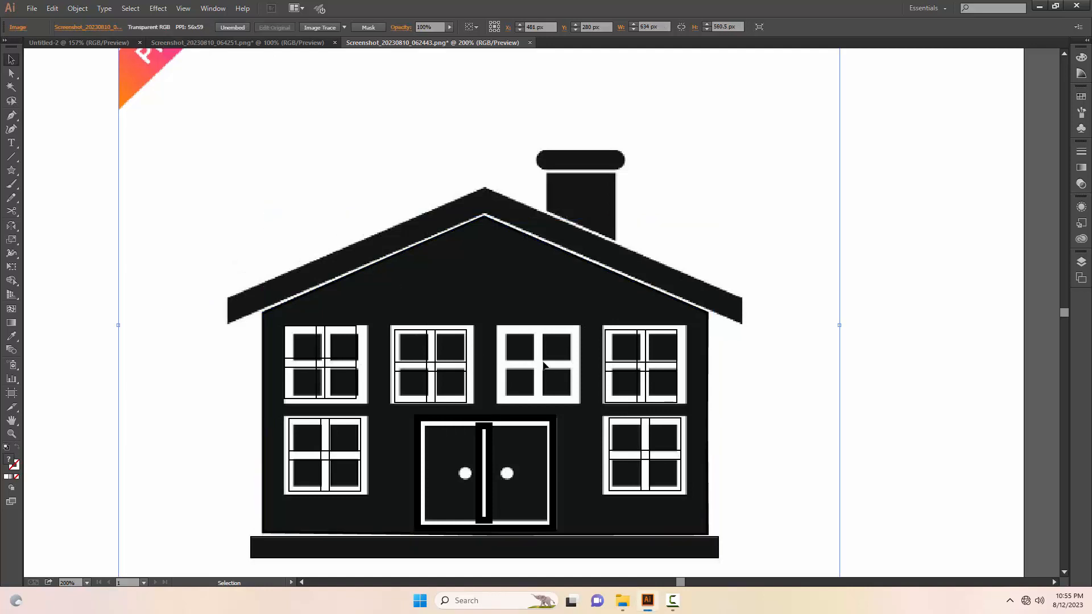
Duplicate the upper-right window outline onto the third upper-floor window at X 533 px, Y 316 px
{"action": "left_click", "coordinate": [640, 375]}
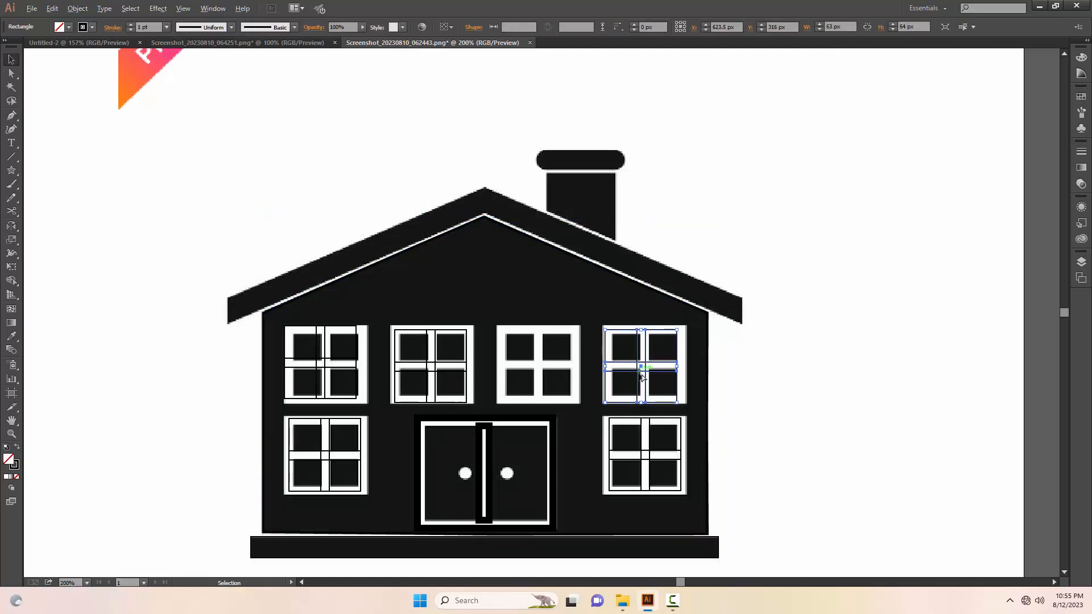
{"action": "left_click_drag", "start_coordinate": [639, 375], "coordinate": [538, 371]}
{"action": "key", "text": "Left"}
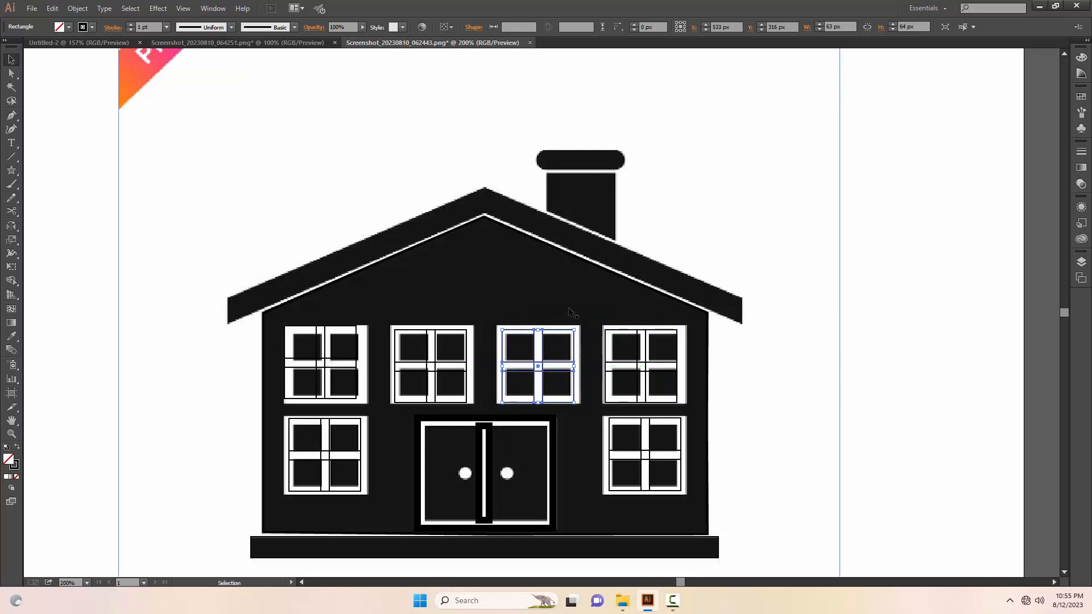
{"action": "left_click", "coordinate": [680, 217]}
Begin a Pen tool outline of the roof from the right eave's lower corner through its upper corner to the peak
{"action": "scroll", "coordinate": [676, 238], "scroll_direction": "up", "scroll_amount": 2}
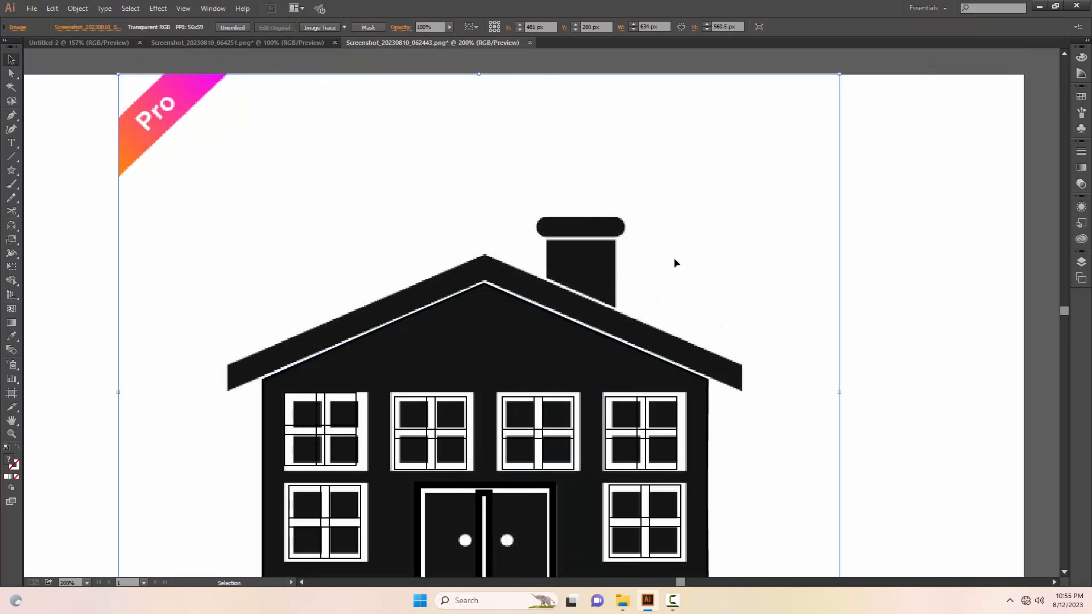
{"action": "key", "text": "p"}
{"action": "left_click", "coordinate": [739, 390], "text": "ctrl"}
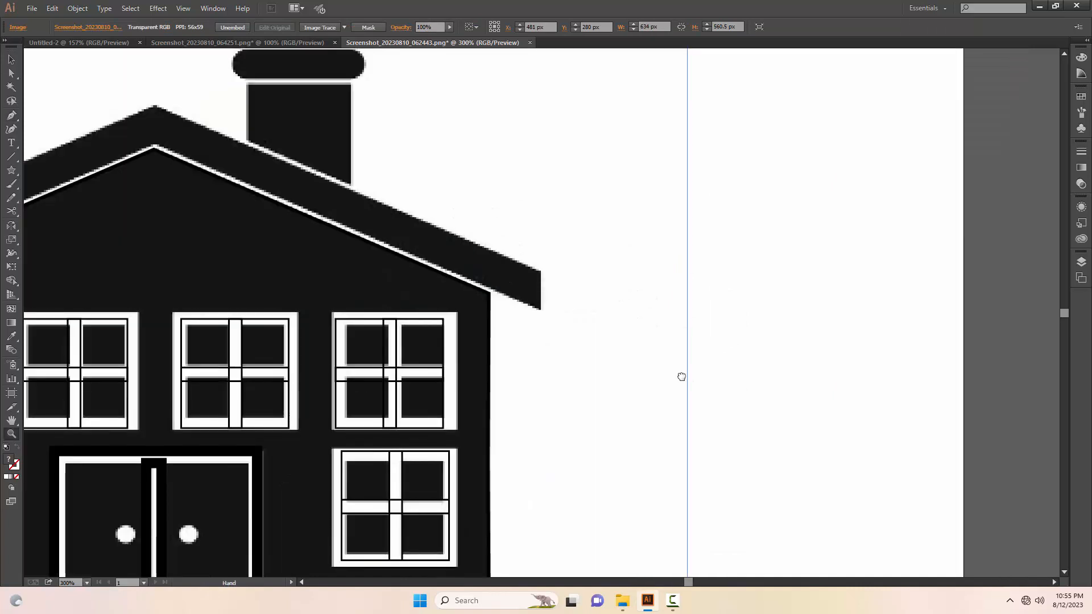
{"action": "left_click_drag", "start_coordinate": [680, 376], "coordinate": [726, 405]}
{"action": "left_click_drag", "start_coordinate": [622, 394], "coordinate": [677, 405]}
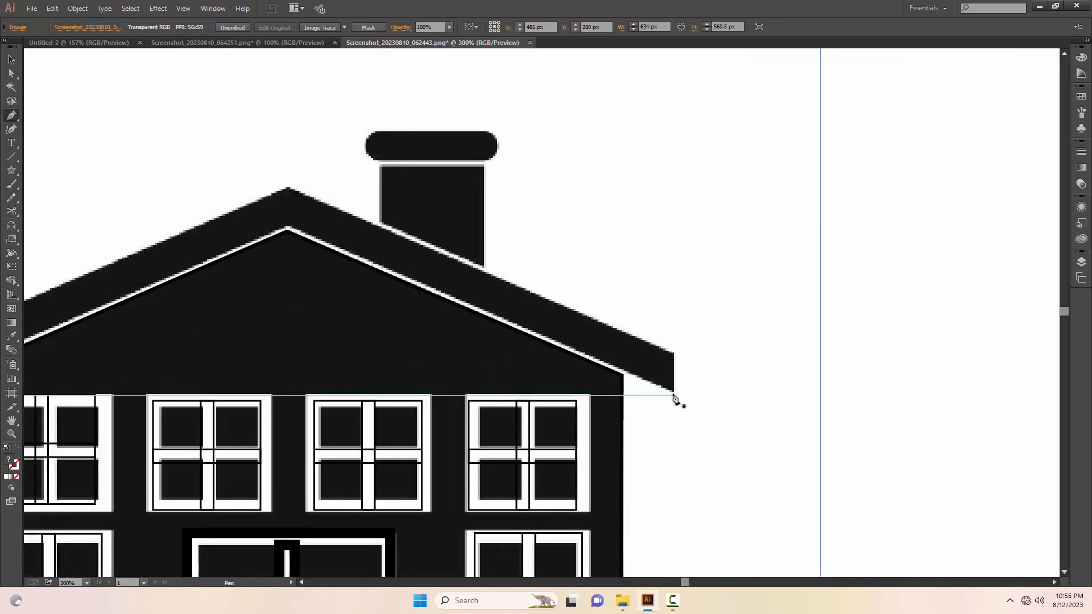
{"action": "left_click", "coordinate": [674, 393]}
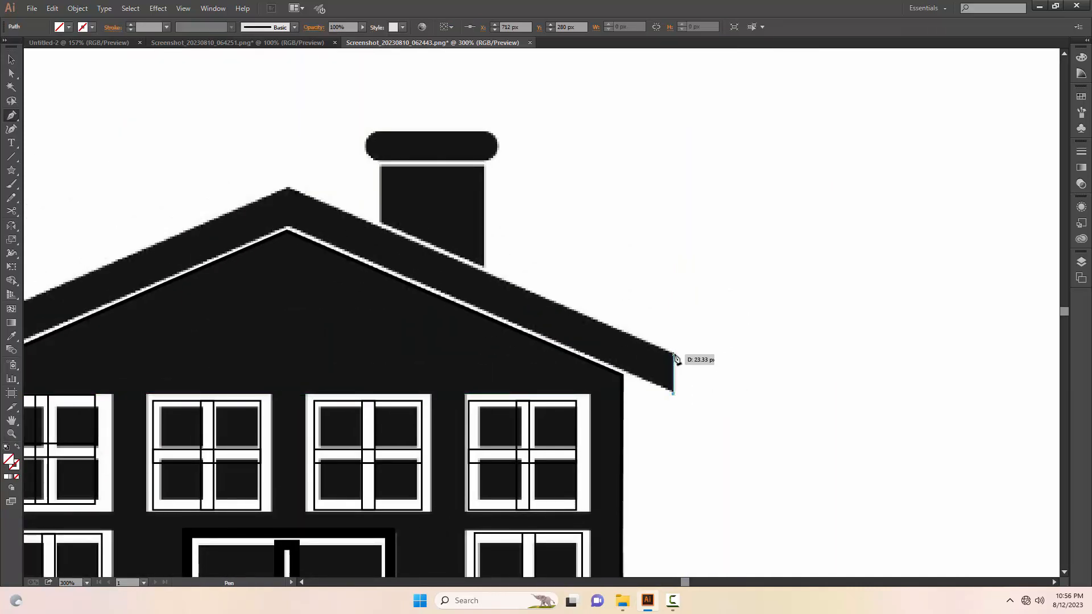
{"action": "left_click", "coordinate": [674, 355]}
{"action": "left_click", "coordinate": [287, 189]}
Continue the roof outline around the left eave and inner gable peak and close it at the right eave, about 452 px wide
{"action": "left_click_drag", "start_coordinate": [288, 190], "coordinate": [680, 168]}
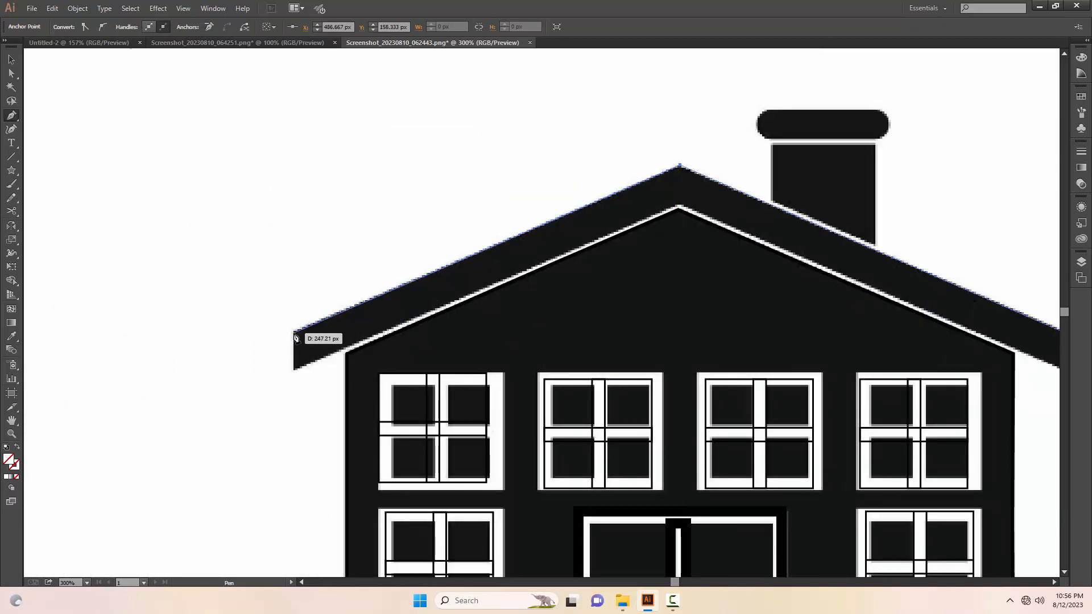
{"action": "left_click", "coordinate": [294, 371]}
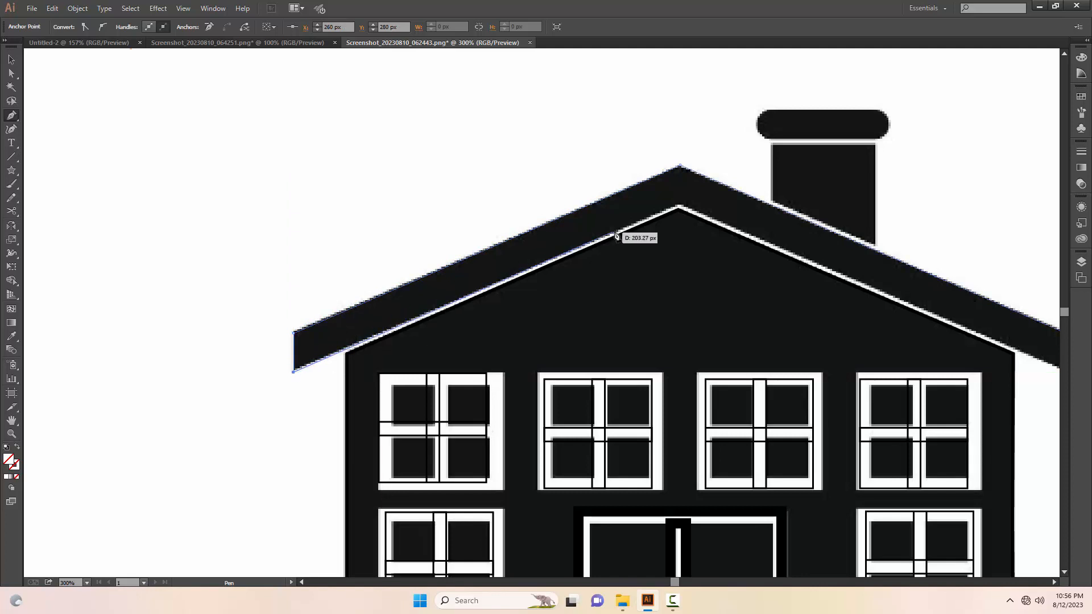
{"action": "left_click", "coordinate": [679, 207]}
{"action": "scroll", "coordinate": [688, 295], "scroll_direction": "right", "scroll_amount": 5}
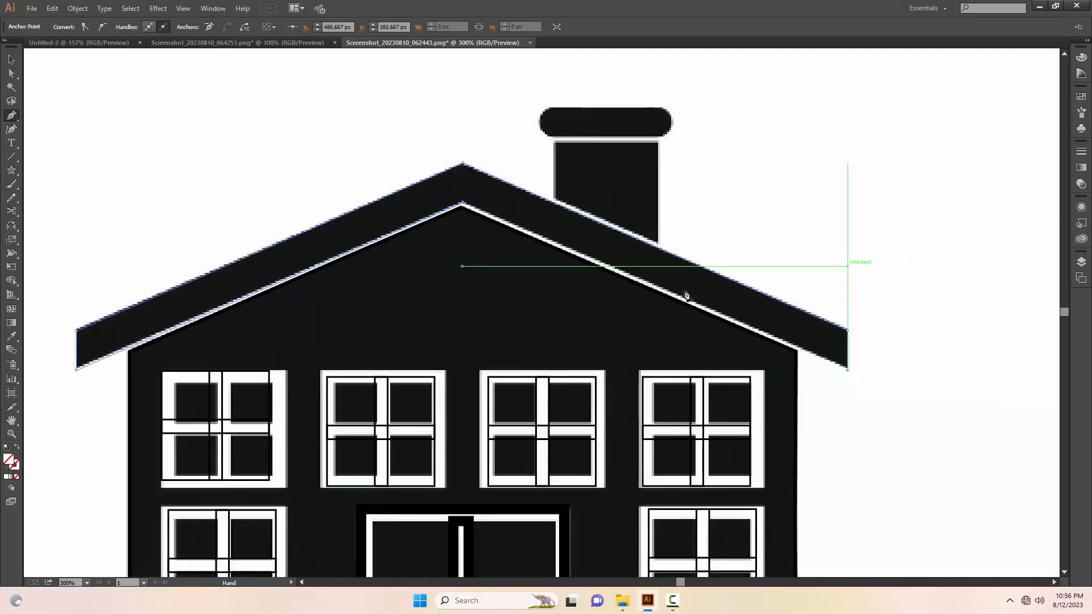
{"action": "left_click", "coordinate": [848, 369]}
{"action": "key", "text": "v"}
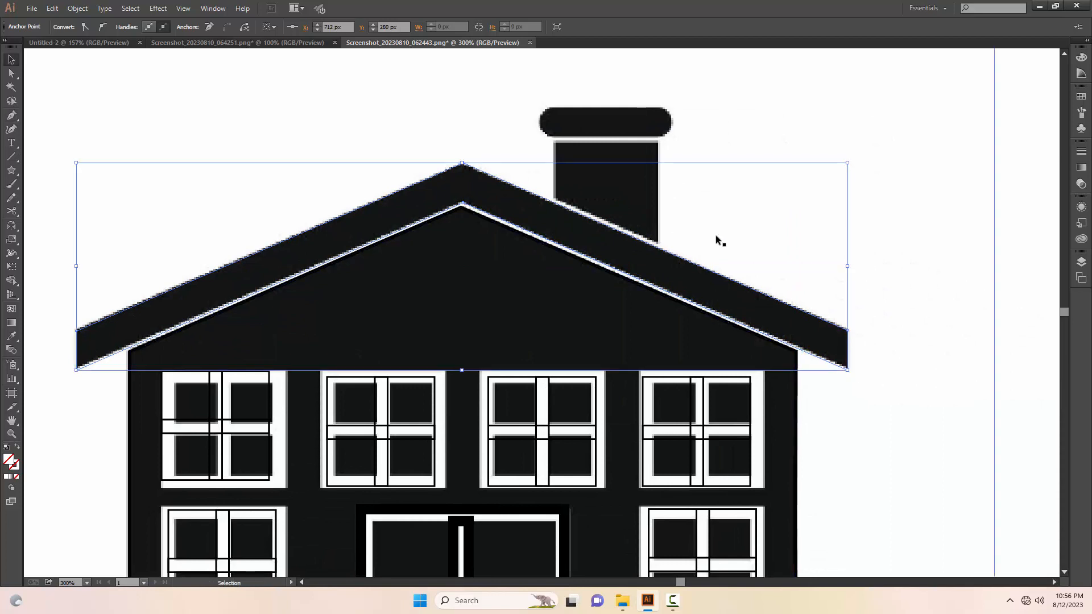
Give the traced roof outline a 1 pt black stroke and deselect it
{"action": "left_click", "coordinate": [299, 158]}
{"action": "left_click", "coordinate": [317, 229]}
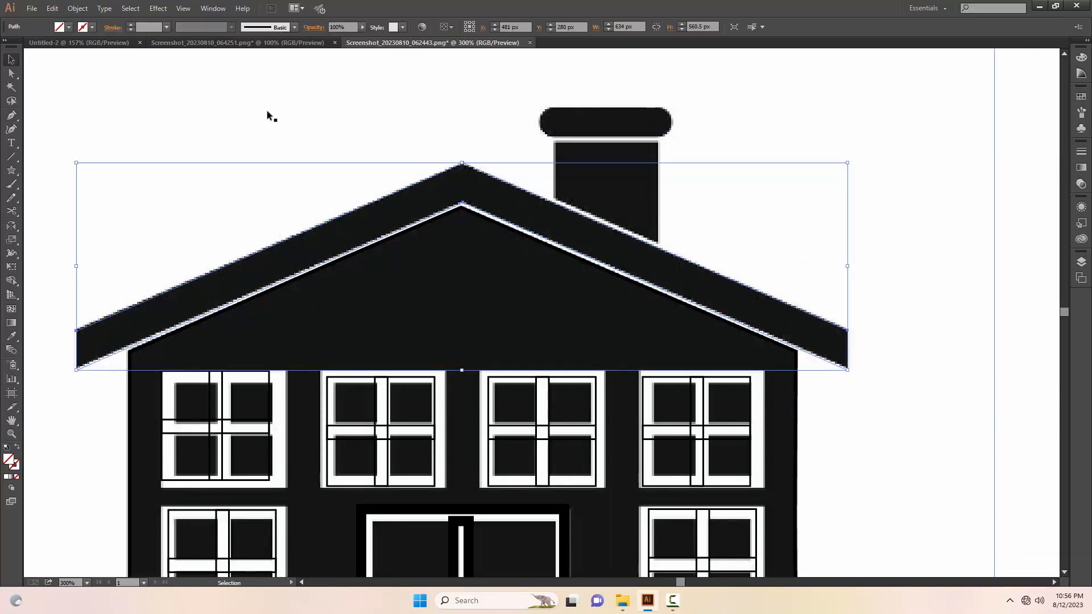
{"action": "left_click", "coordinate": [167, 27]}
{"action": "left_click", "coordinate": [178, 80]}
{"action": "scroll", "coordinate": [224, 173], "scroll_direction": "up", "scroll_amount": 2}
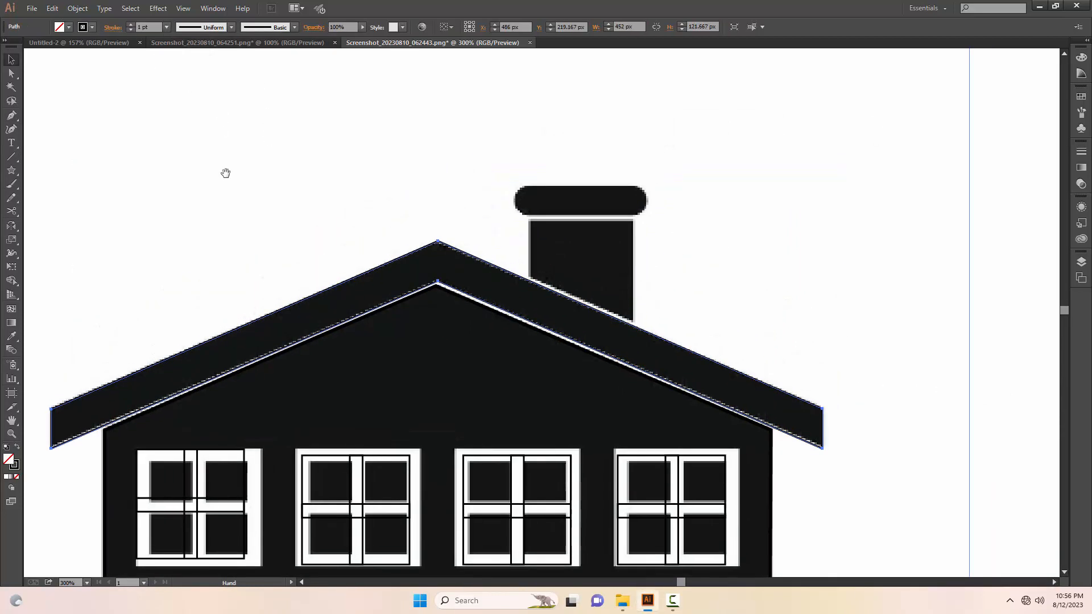
{"action": "left_click", "coordinate": [698, 165]}
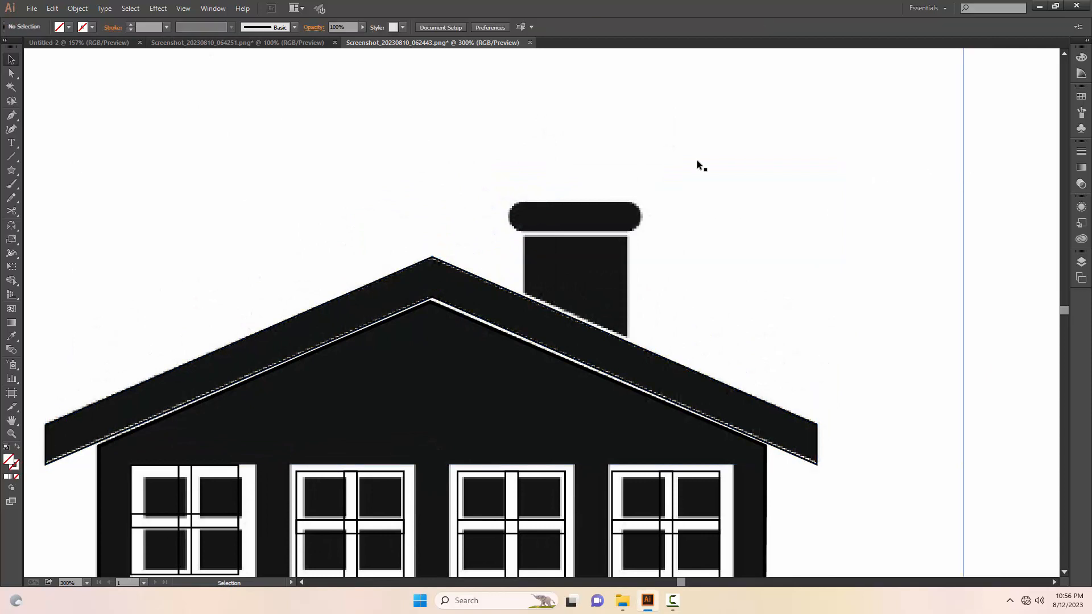
Trace the chimney body as a closed Pen path with a 1 pt stroke, about 60 px wide, its lower edge following the roof slope
{"action": "left_click", "coordinate": [167, 27]}
{"action": "left_click", "coordinate": [173, 80]}
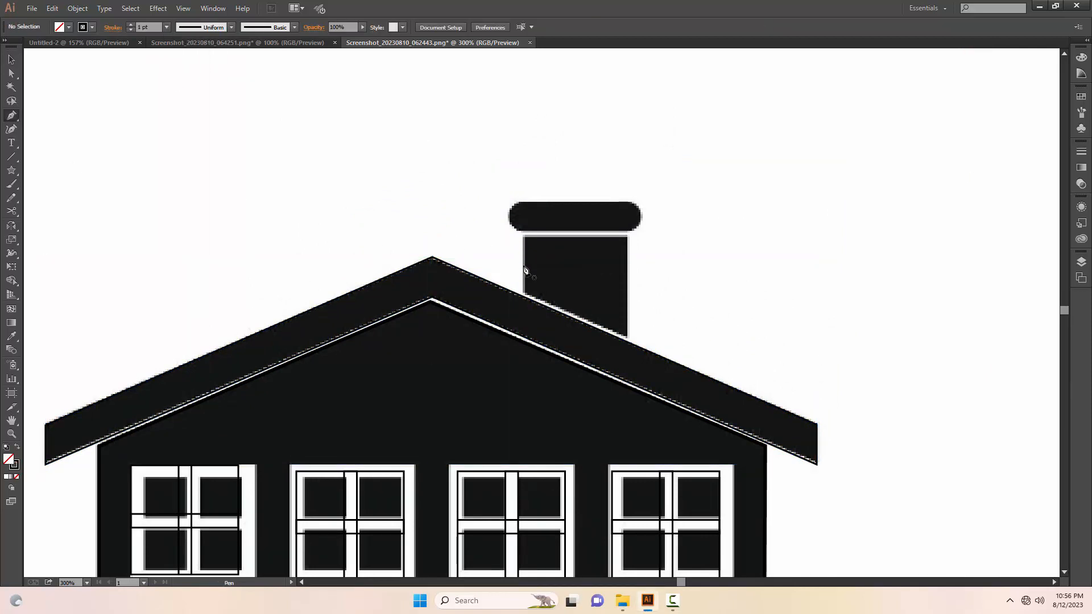
{"action": "left_click", "coordinate": [524, 294]}
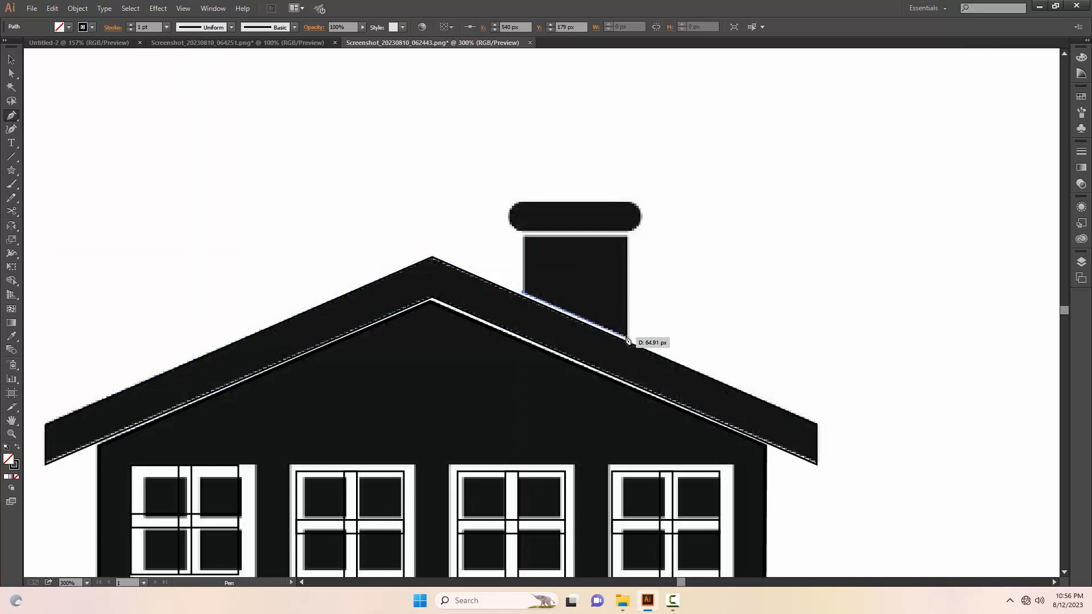
{"action": "left_click", "coordinate": [627, 336]}
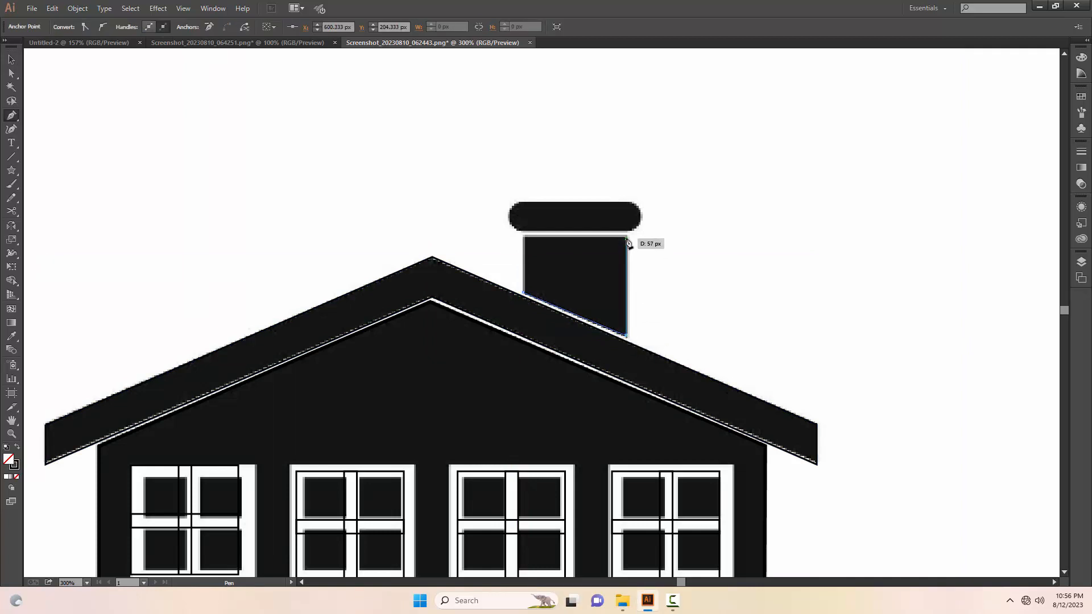
{"action": "left_click", "coordinate": [628, 236]}
{"action": "left_click", "coordinate": [523, 236]}
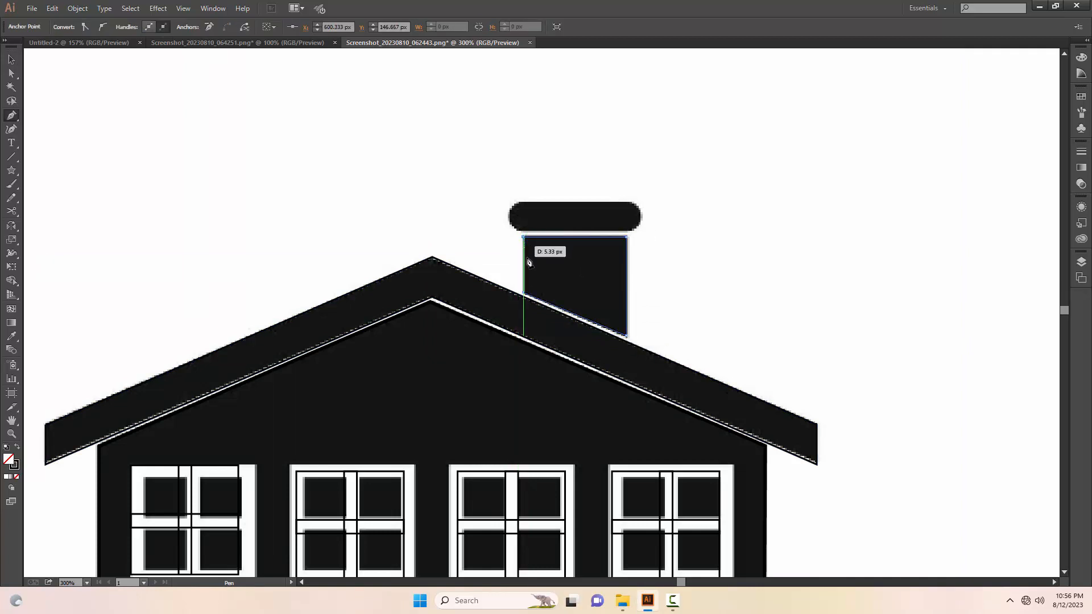
{"action": "left_click", "coordinate": [524, 294]}
{"action": "key", "text": "v"}
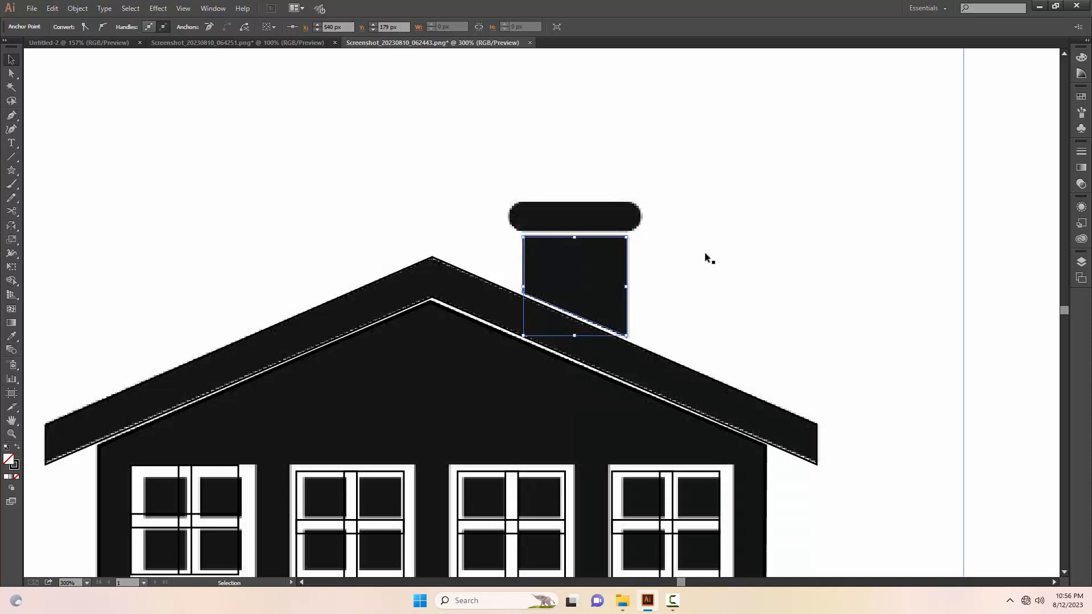
{"action": "left_click", "coordinate": [628, 246]}
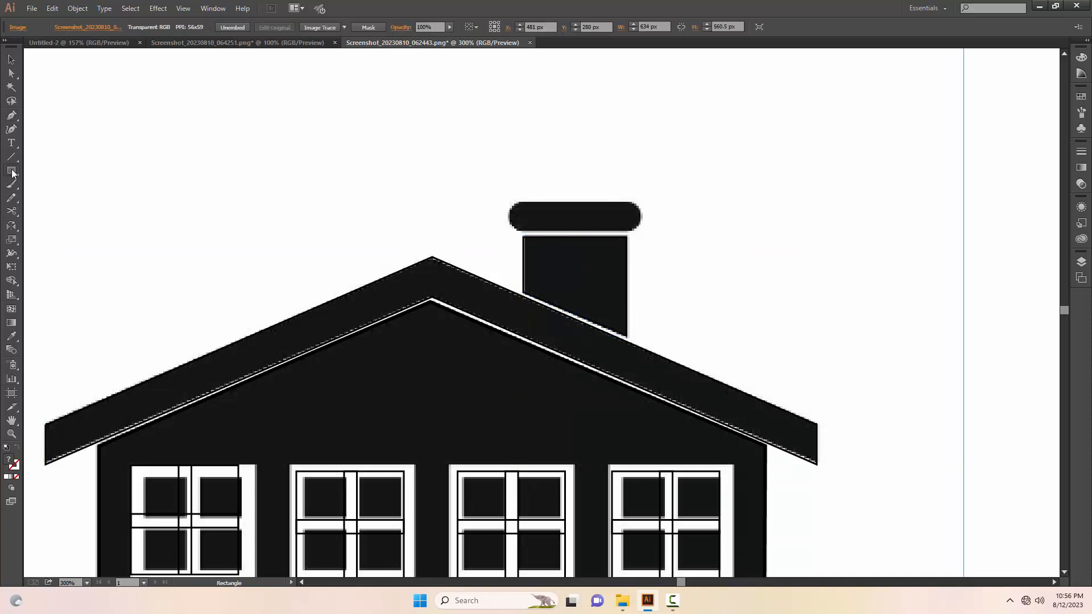
{"action": "left_click_drag", "start_coordinate": [12, 173], "coordinate": [85, 197]}
{"action": "scroll", "coordinate": [514, 307], "scroll_direction": "up", "scroll_amount": 3}
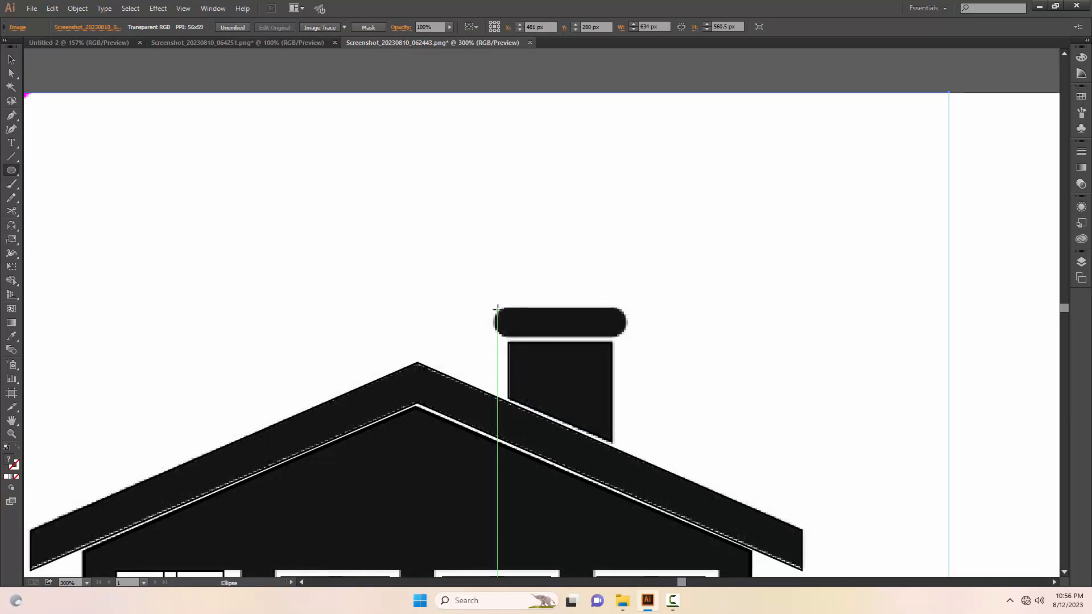
{"action": "left_click_drag", "start_coordinate": [496, 309], "coordinate": [625, 335]}
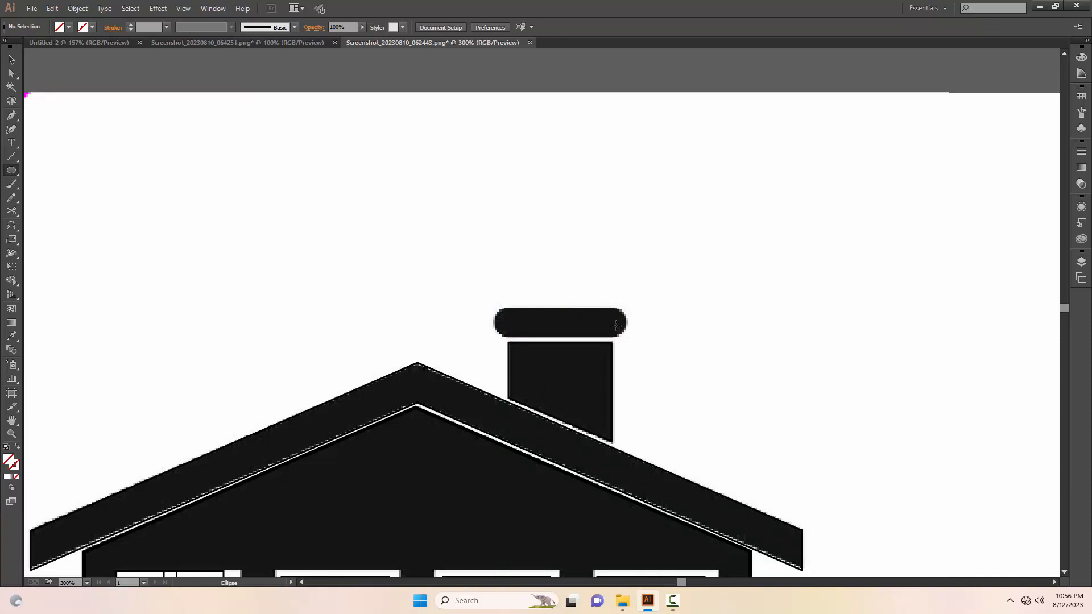
Draw a rounded rectangle about 77 px wide and 15 px high over the chimney cap
{"action": "left_click_drag", "start_coordinate": [13, 172], "coordinate": [68, 186]}
{"action": "left_click_drag", "start_coordinate": [496, 309], "coordinate": [628, 337]}
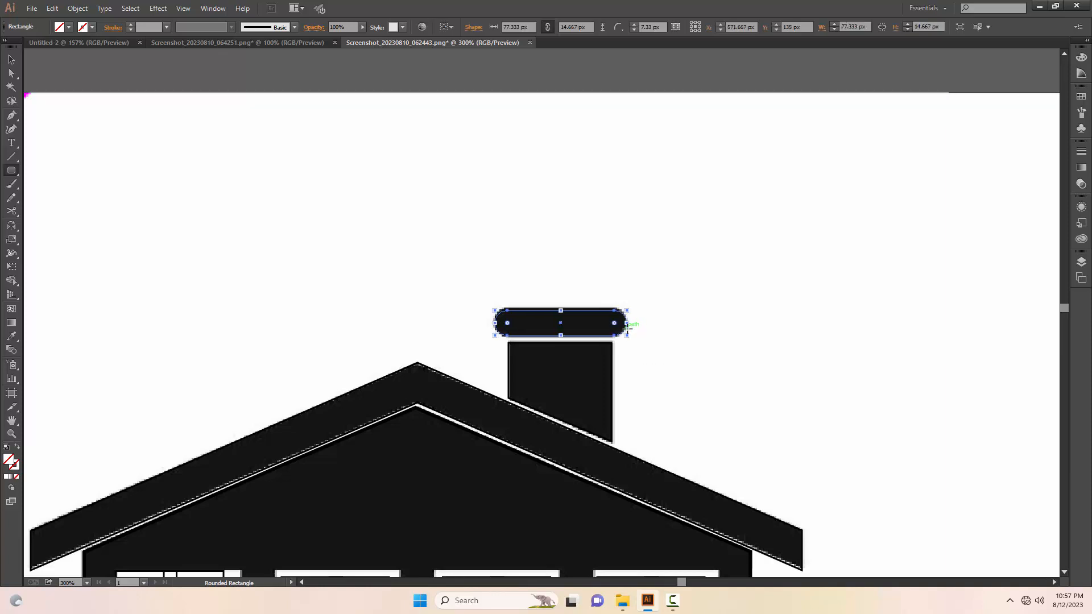
{"action": "key", "text": "v"}
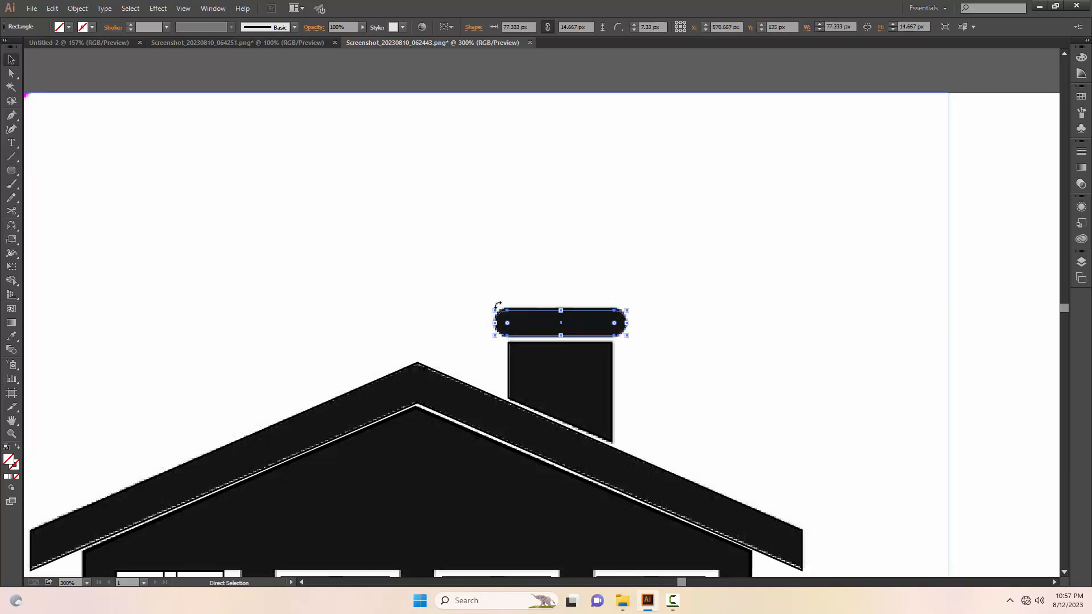
{"action": "key", "text": "ctrl+minus"}
{"action": "key", "text": "ctrl+minus"}
{"action": "key", "text": "ctrl+minus"}
{"action": "key", "text": "ctrl+minus"}
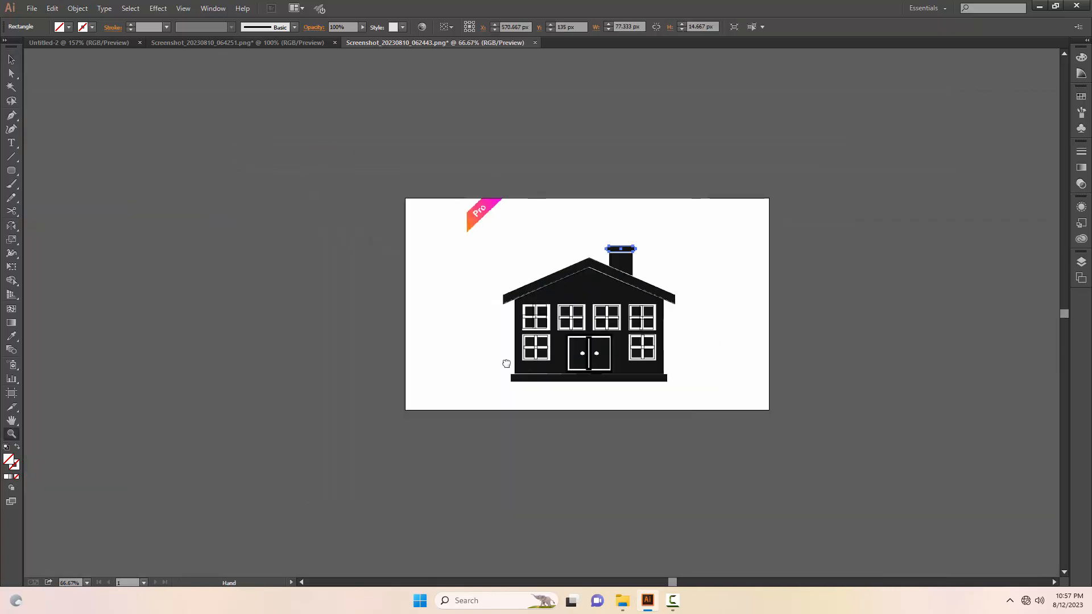
{"action": "left_click_drag", "start_coordinate": [506, 364], "coordinate": [433, 384]}
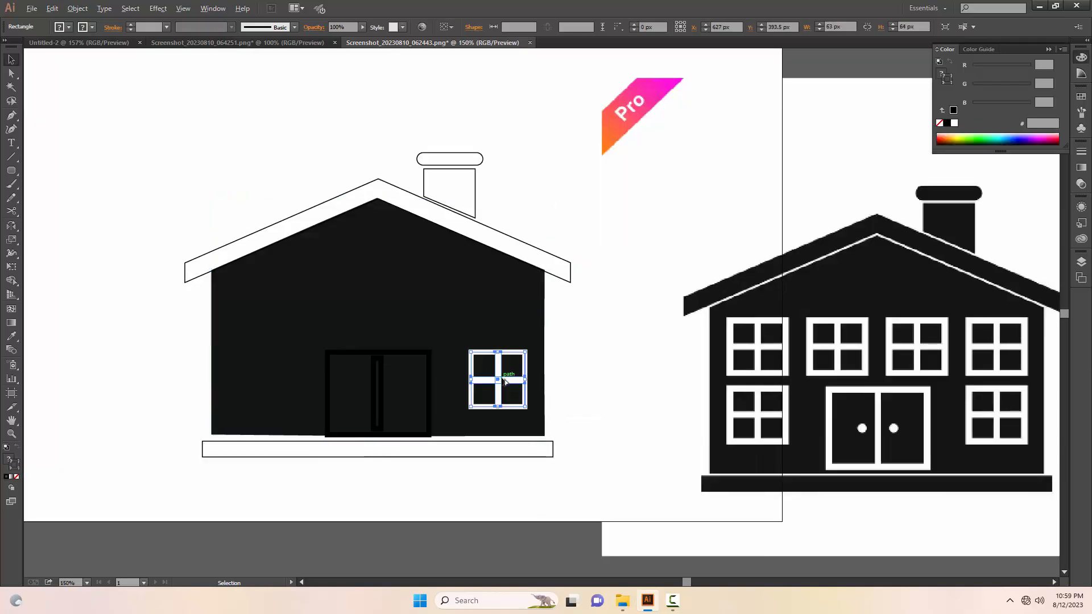
Duplicate the lower-right window into the upper row and the lower-left position on the wall
{"action": "left_click_drag", "start_coordinate": [503, 381], "coordinate": [320, 298]}
{"action": "left_click_drag", "start_coordinate": [328, 295], "coordinate": [266, 391]}
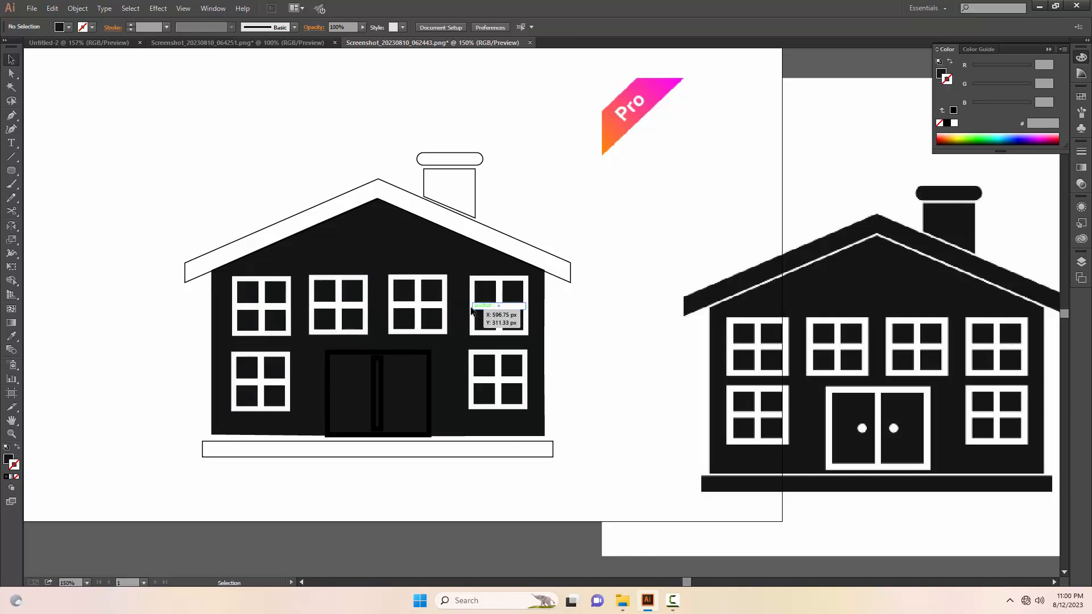
Nudge the upper-right and lower-right windows into line with each other, placing the lower one at X 624 px, Y 395.5 px
{"action": "left_click_drag", "start_coordinate": [500, 310], "coordinate": [506, 322]}
{"action": "left_click_drag", "start_coordinate": [475, 372], "coordinate": [472, 373]}
{"action": "left_click_drag", "start_coordinate": [496, 307], "coordinate": [496, 307]}
{"action": "left_click", "coordinate": [460, 374]}
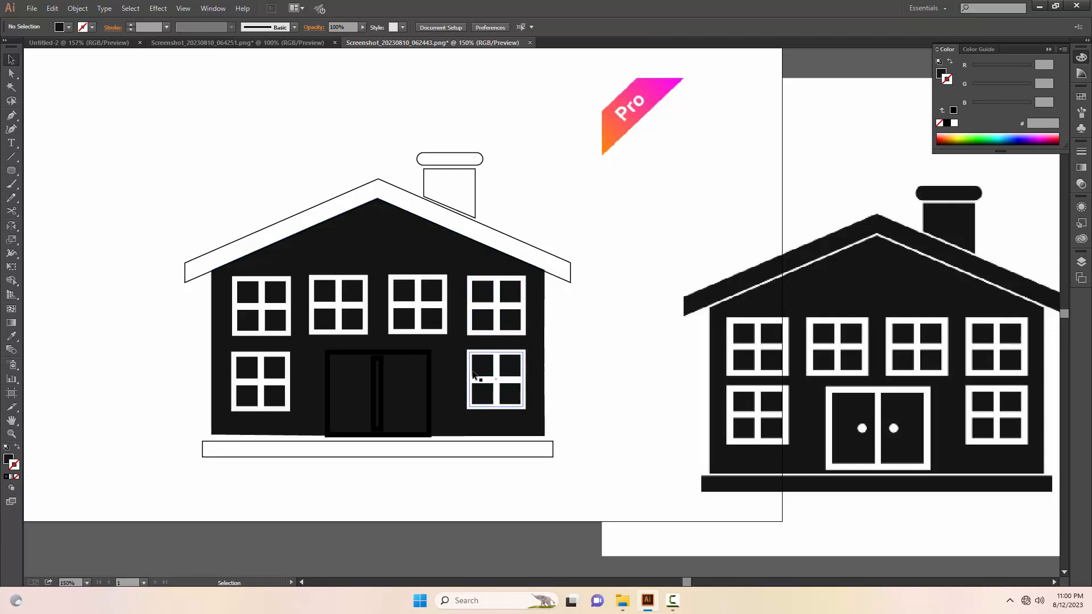
{"action": "left_click_drag", "start_coordinate": [474, 378], "coordinate": [473, 378]}
{"action": "left_click_drag", "start_coordinate": [496, 310], "coordinate": [495, 310]}
{"action": "left_click", "coordinate": [493, 343]}
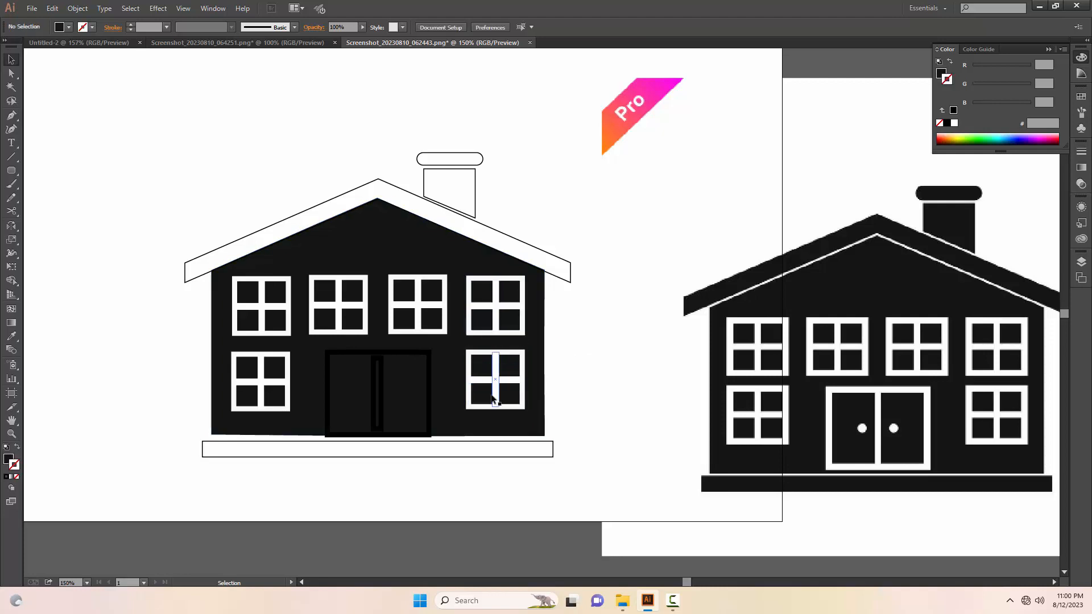
{"action": "left_click", "coordinate": [523, 379]}
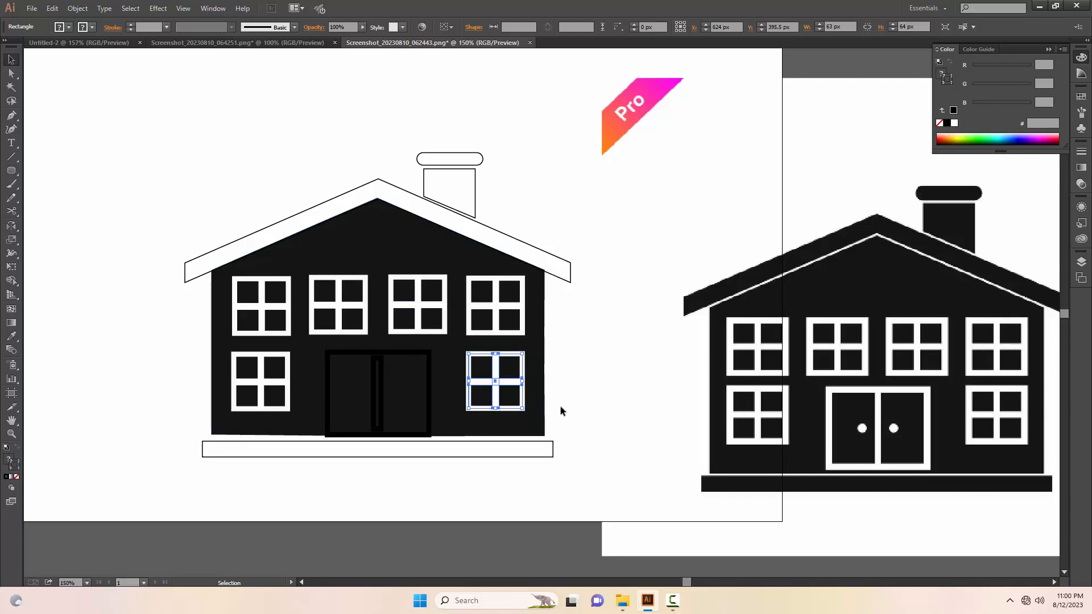
Swap the base rectangle's fill and stroke to make it solid black
{"action": "left_click", "coordinate": [550, 441]}
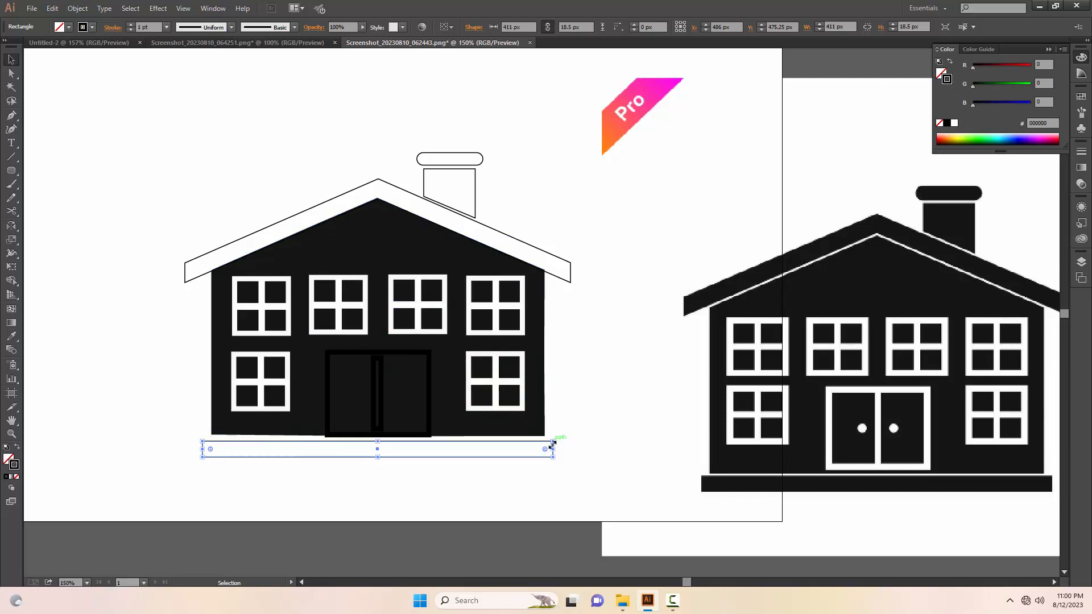
{"action": "key", "text": "shift+x"}
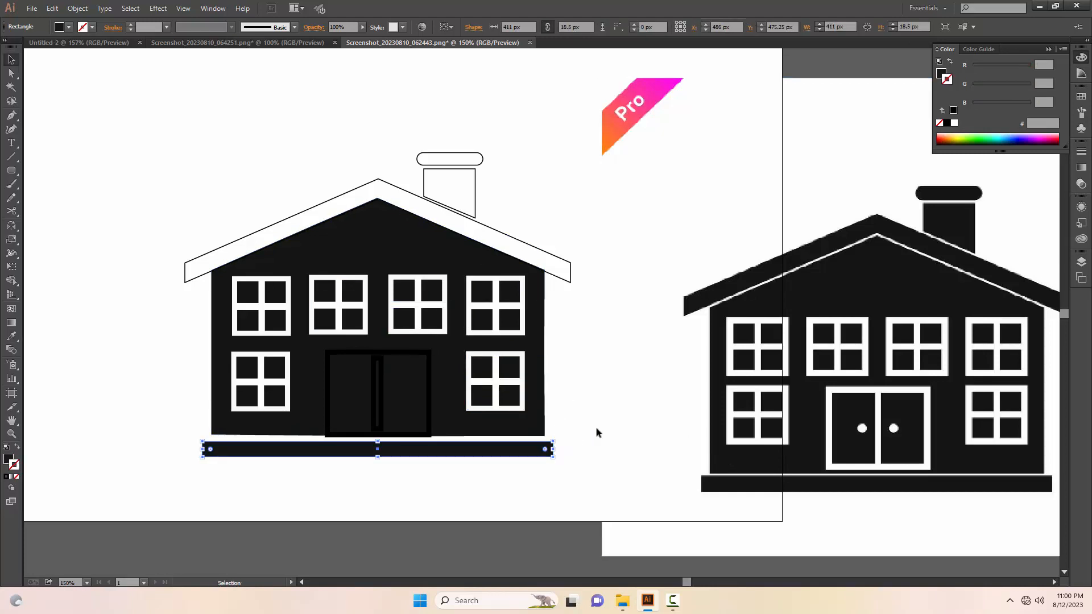
{"action": "left_click", "coordinate": [603, 432]}
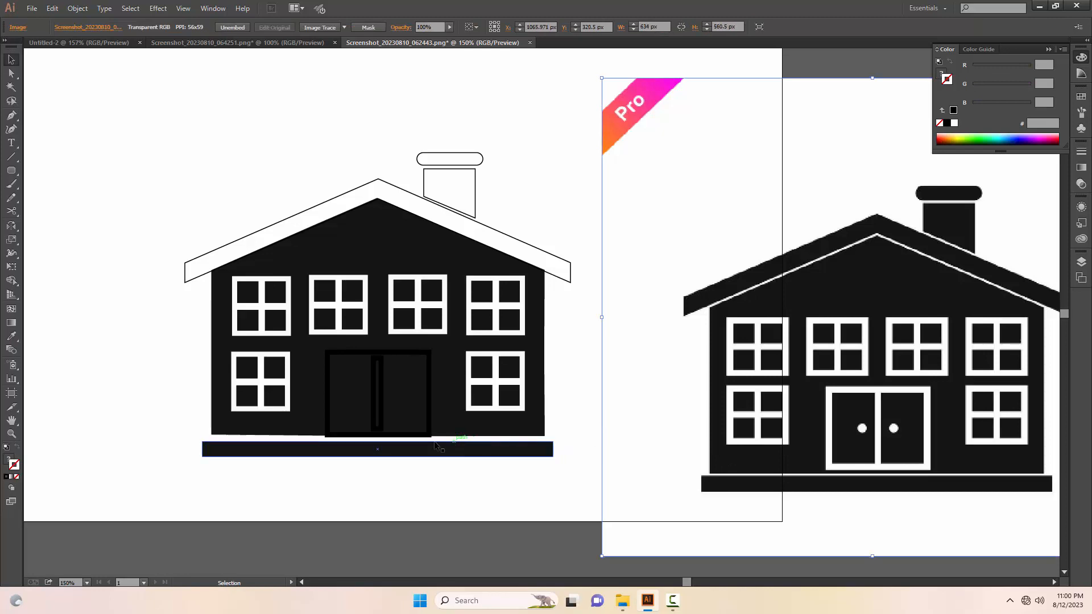
Set the door frame's stroke color to off-white F4F2F2
{"action": "left_click", "coordinate": [432, 394]}
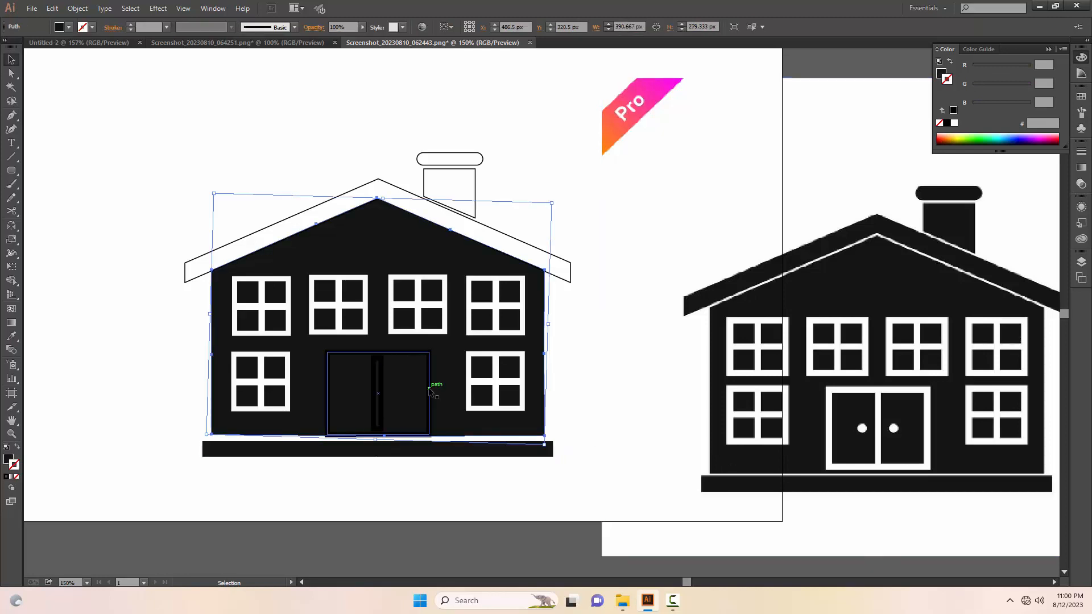
{"action": "double_click", "coordinate": [17, 465]}
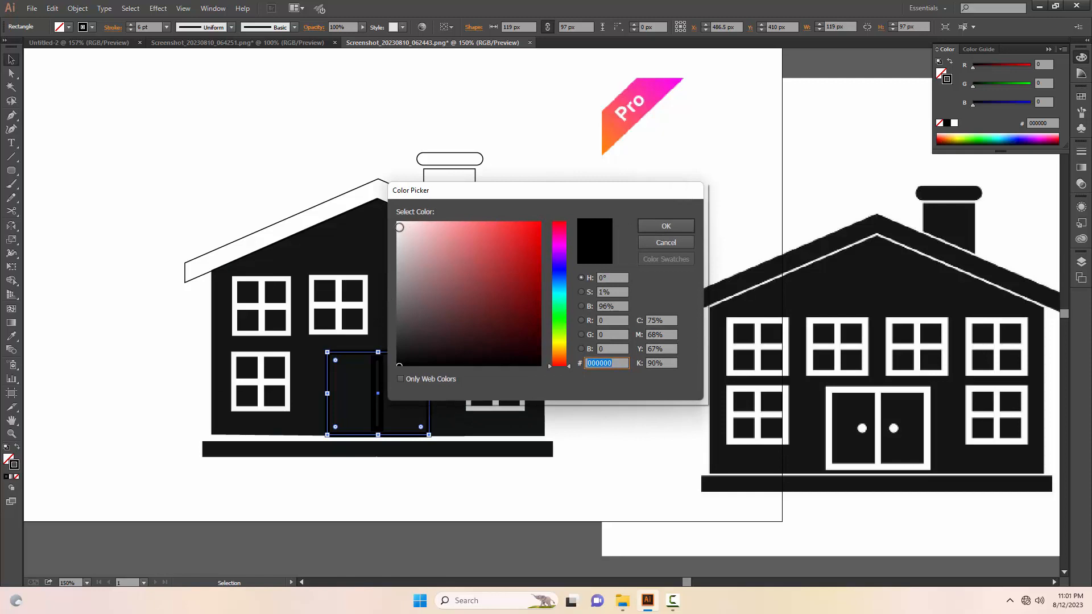
{"action": "left_click", "coordinate": [653, 226]}
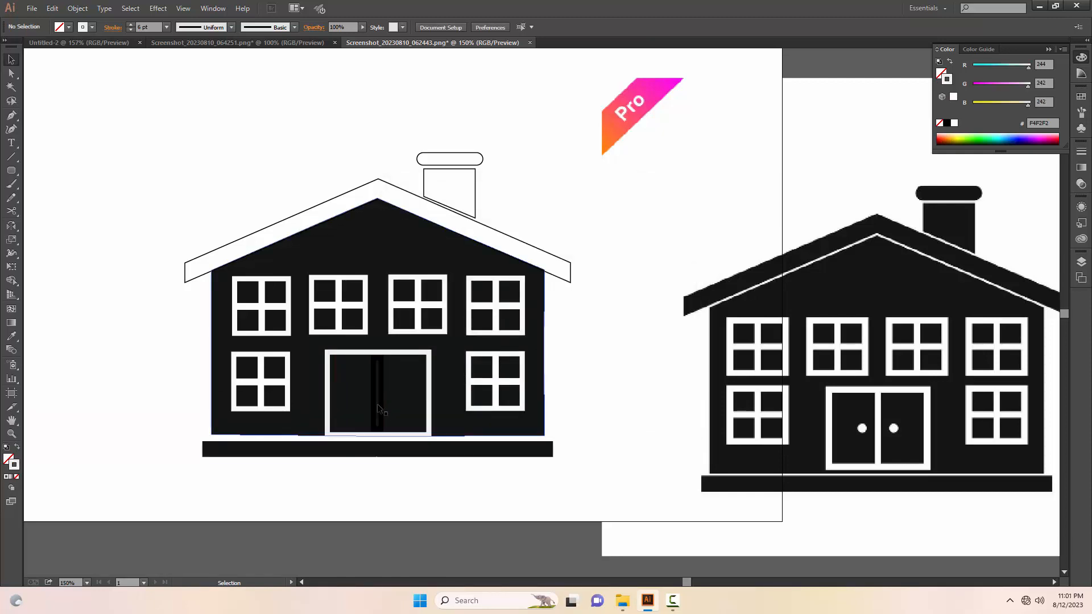
Apply the window's white fill without a stroke to the door's center bar using the Eyedropper
{"action": "left_click", "coordinate": [378, 401]}
{"action": "left_click", "coordinate": [377, 392]}
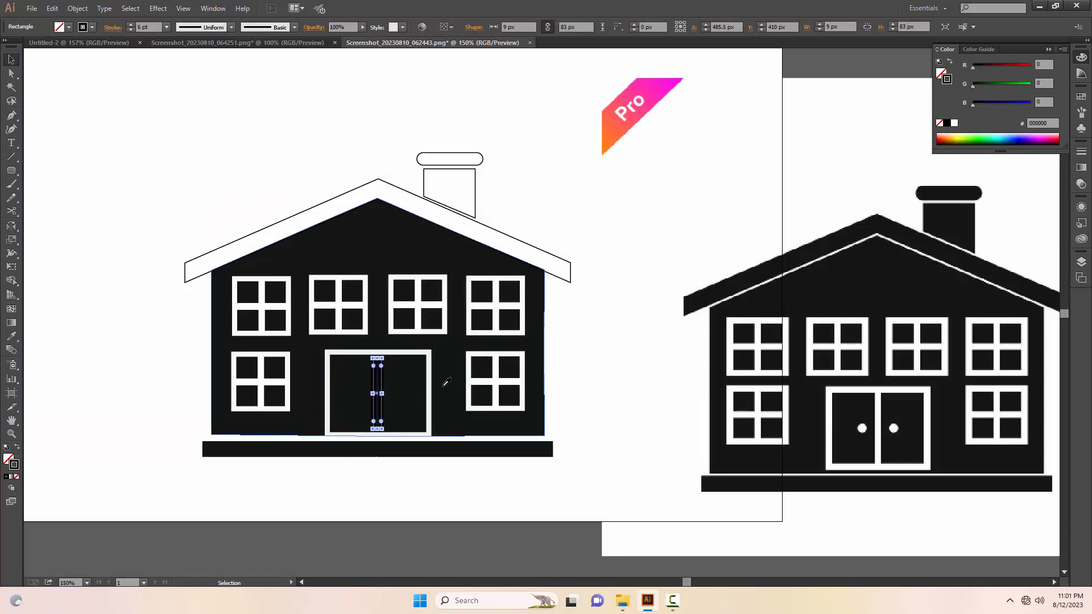
{"action": "key", "text": "i"}
{"action": "left_click", "coordinate": [499, 366]}
{"action": "key", "text": "v"}
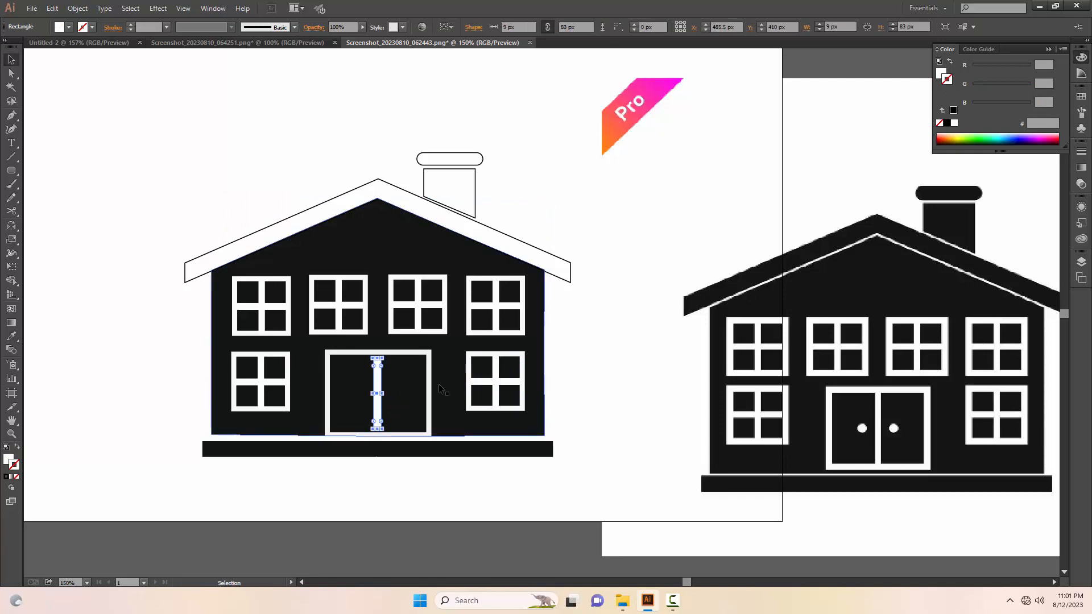
Nudge the door frame up to Y 406 px so it sits slightly higher on the wall
{"action": "left_click", "coordinate": [606, 364]}
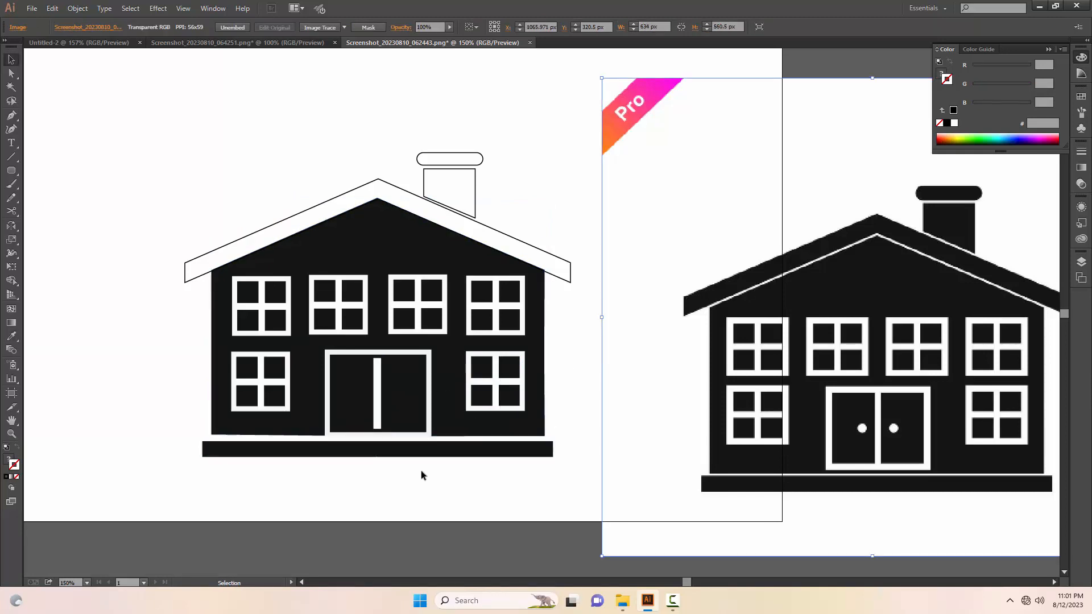
{"action": "left_click", "coordinate": [377, 426]}
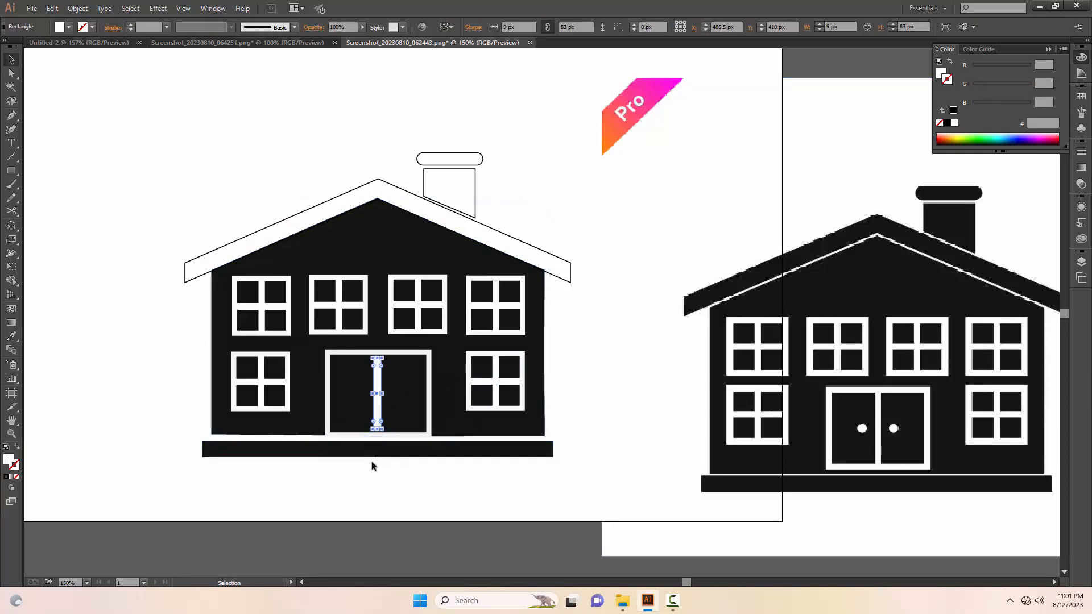
{"action": "left_click", "coordinate": [379, 437]}
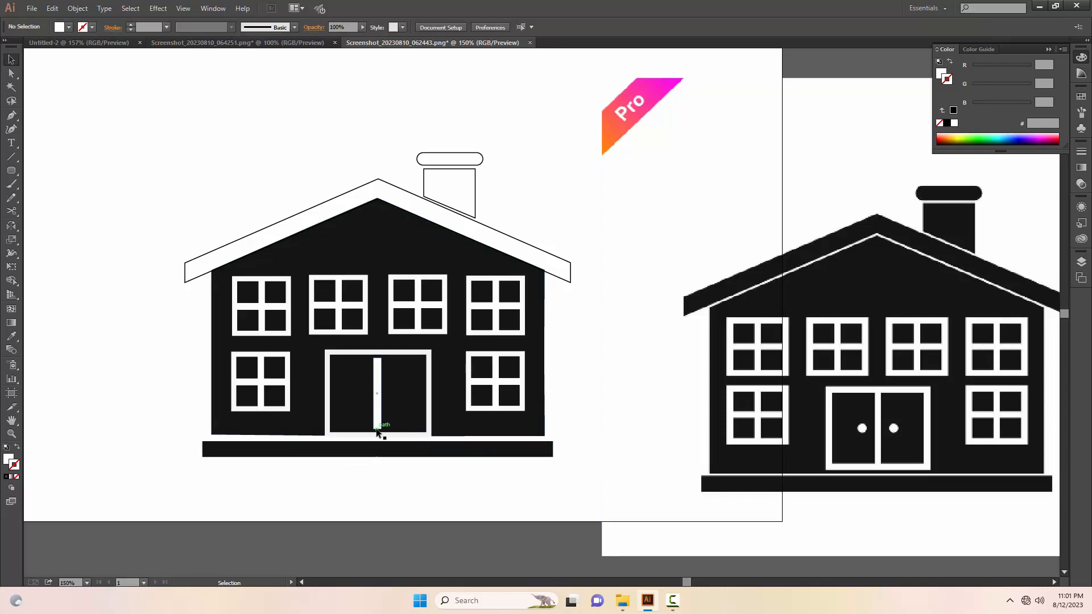
{"action": "left_click", "coordinate": [355, 353]}
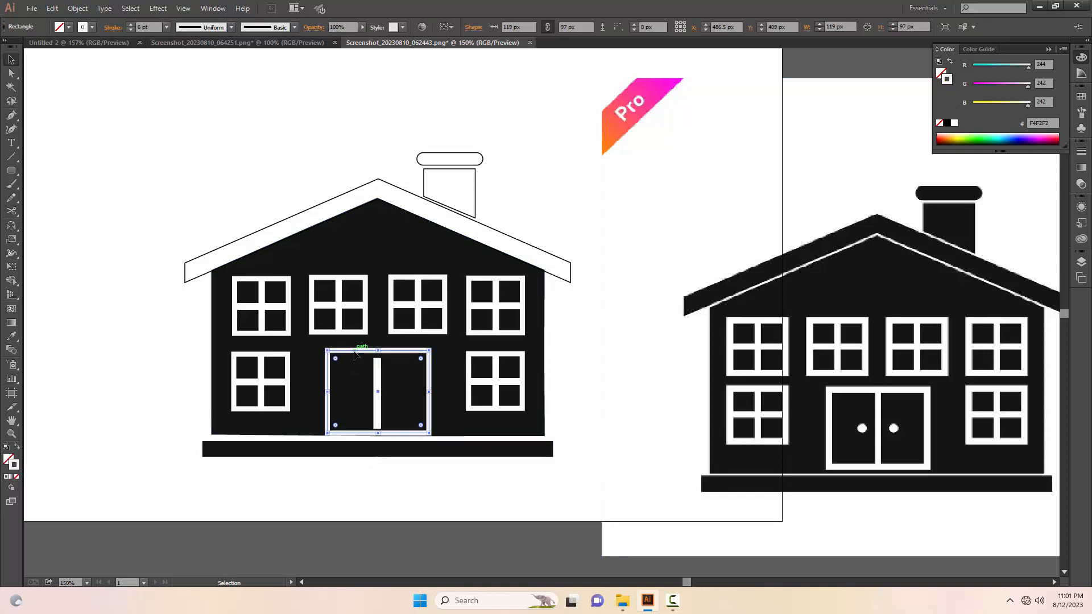
{"action": "left_click", "coordinate": [400, 487]}
Extend the door's center bar upward to meet the frame's upper edge, making it 91.5 px tall
{"action": "left_click", "coordinate": [378, 380]}
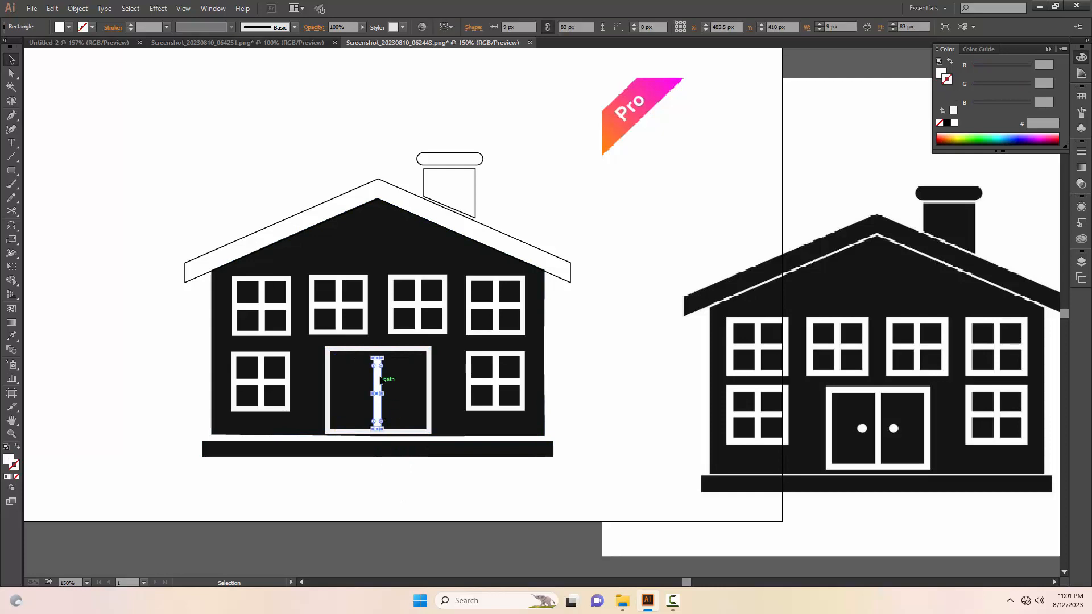
{"action": "left_click_drag", "start_coordinate": [376, 357], "coordinate": [376, 351]}
{"action": "left_click", "coordinate": [408, 408]}
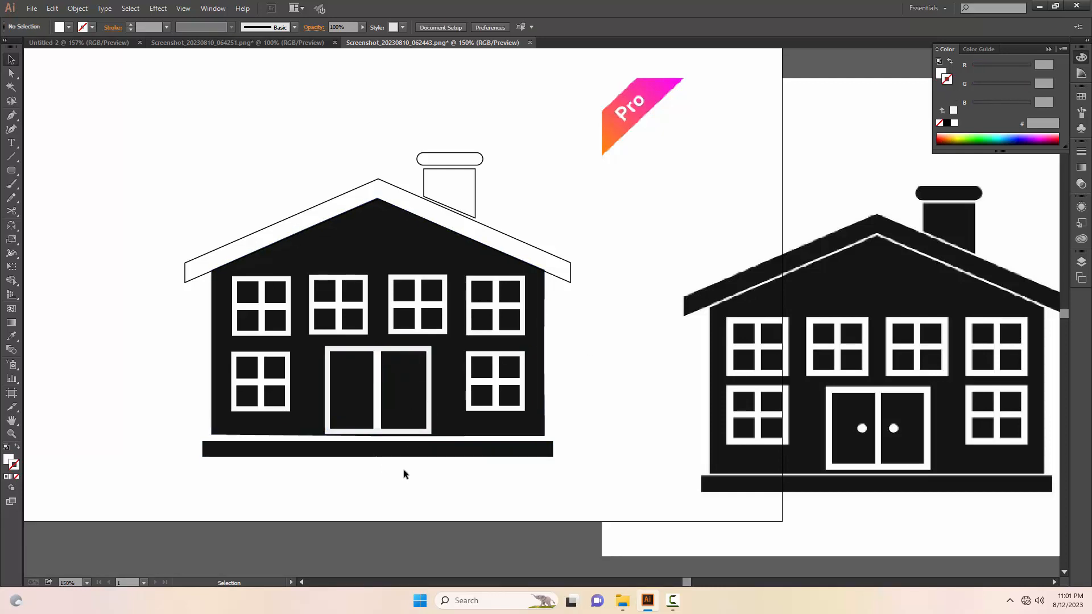
Apply the windows' white fill without a stroke to both door knobs using the Eyedropper
{"action": "left_click", "coordinate": [394, 393]}
{"action": "key", "text": "i"}
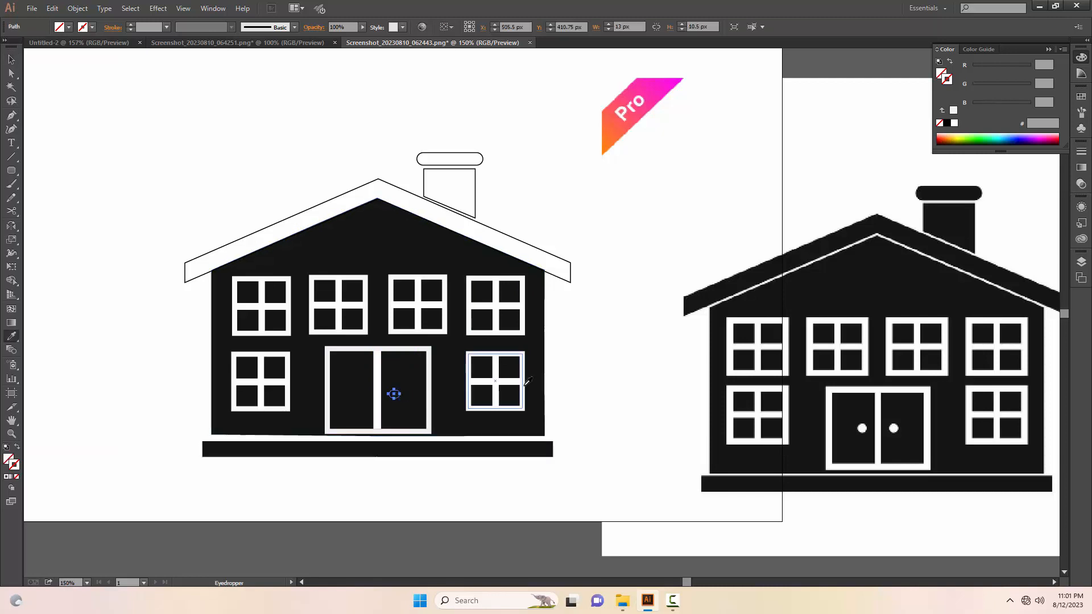
{"action": "left_click", "coordinate": [523, 386]}
{"action": "key", "text": "v"}
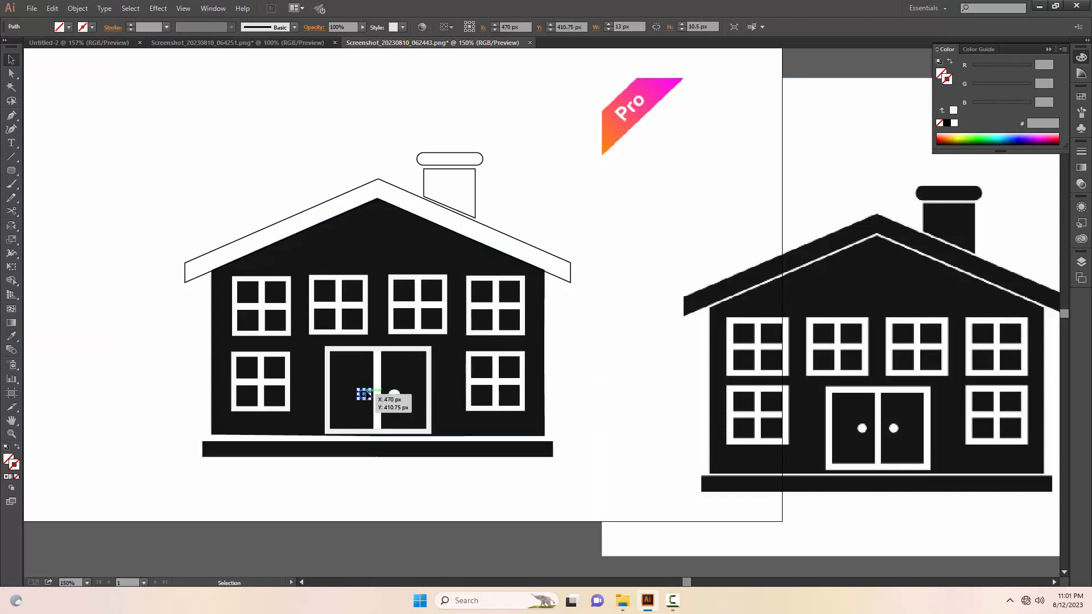
{"action": "left_click_drag", "start_coordinate": [367, 393], "coordinate": [367, 393]}
{"action": "left_click", "coordinate": [434, 505]}
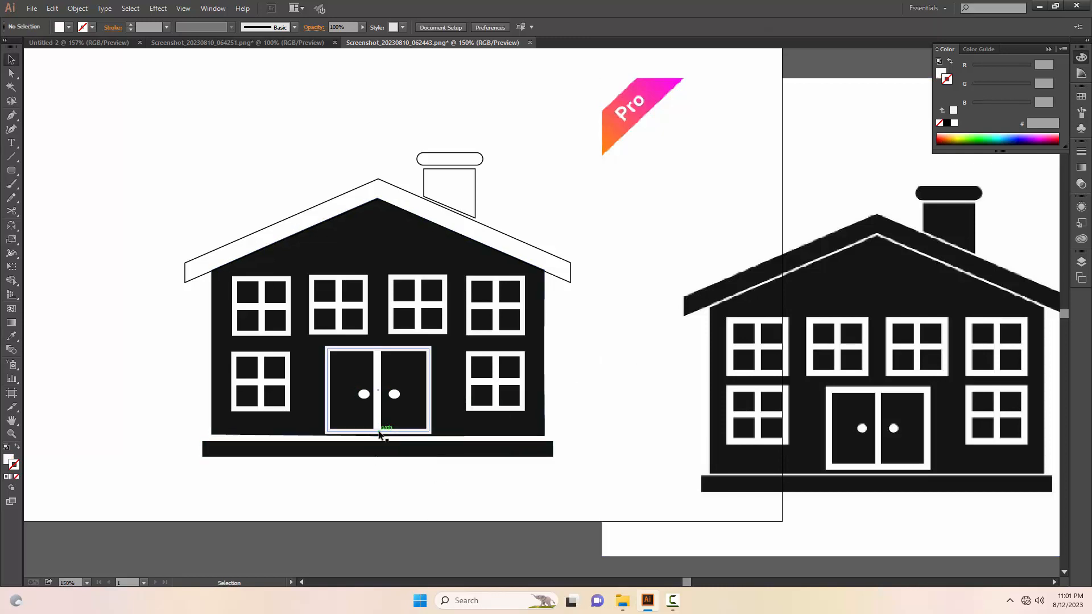
Bring the door frame to the front of the stacking order
{"action": "left_click", "coordinate": [396, 434]}
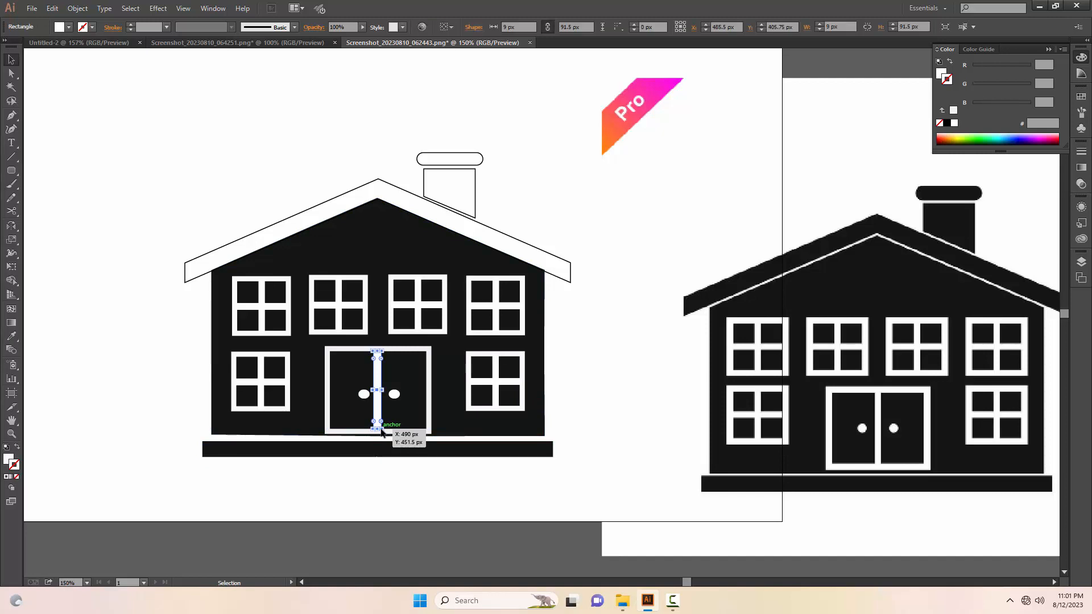
{"action": "right_click", "coordinate": [397, 433]}
{"action": "mouse_move", "coordinate": [457, 411]}
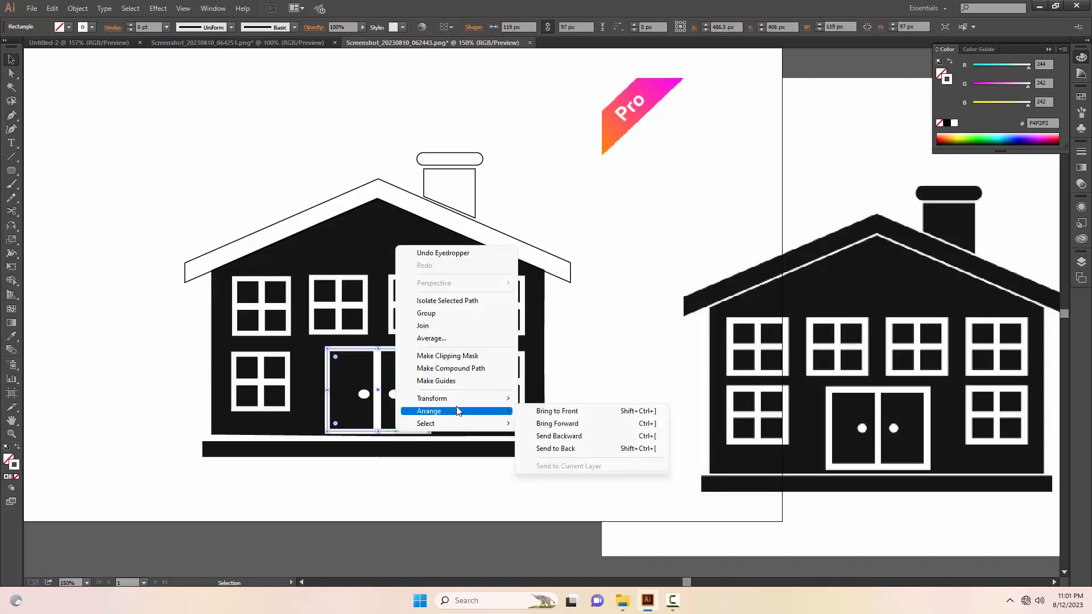
{"action": "left_click", "coordinate": [568, 411]}
{"action": "left_click", "coordinate": [582, 378]}
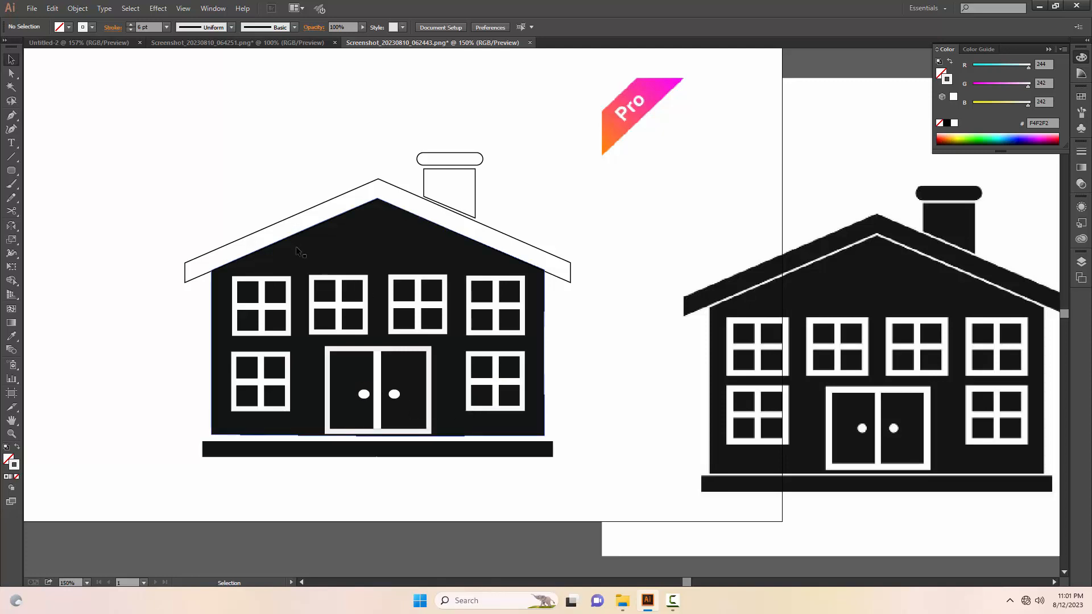
Give the roof outline a solid black fill without a stroke
{"action": "left_click", "coordinate": [291, 217]}
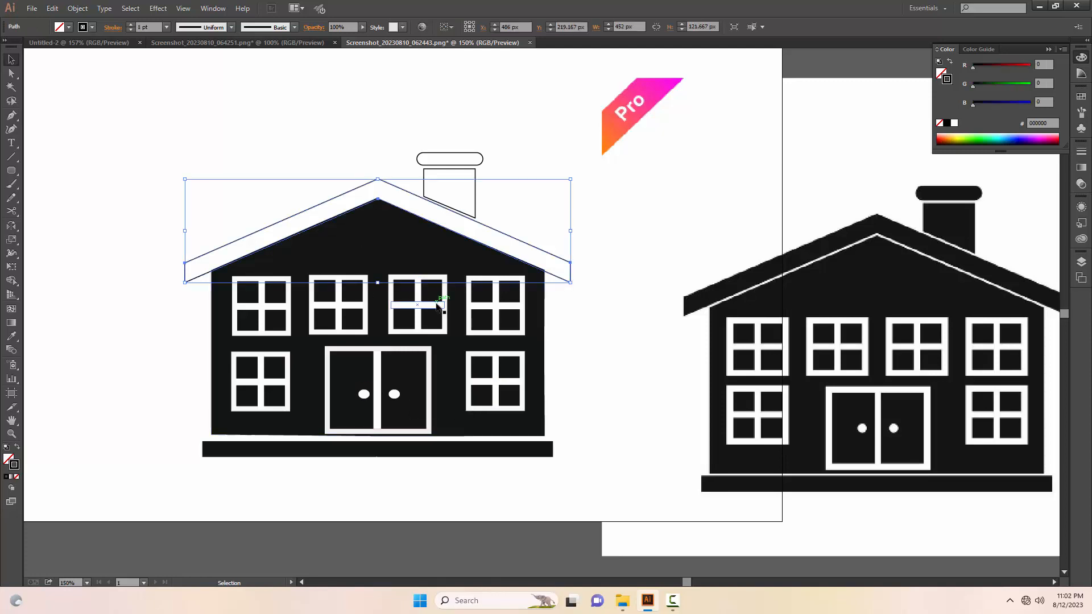
{"action": "left_click", "coordinate": [603, 310]}
{"action": "key", "text": "v"}
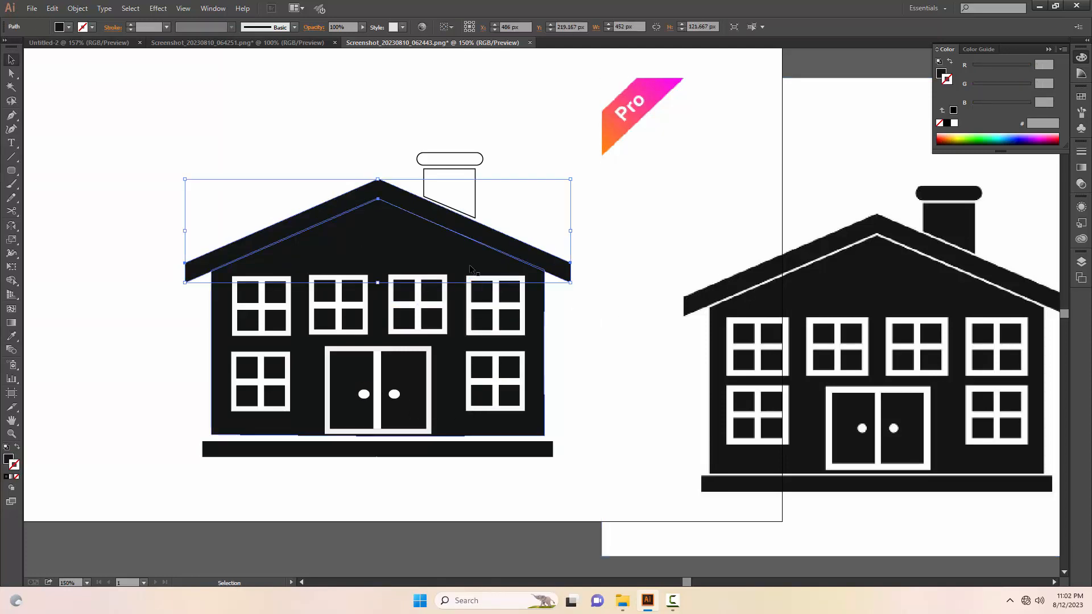
Apply the house's black fill without a stroke to the chimney cap and chimney body using the Eyedropper
{"action": "left_click", "coordinate": [468, 165]}
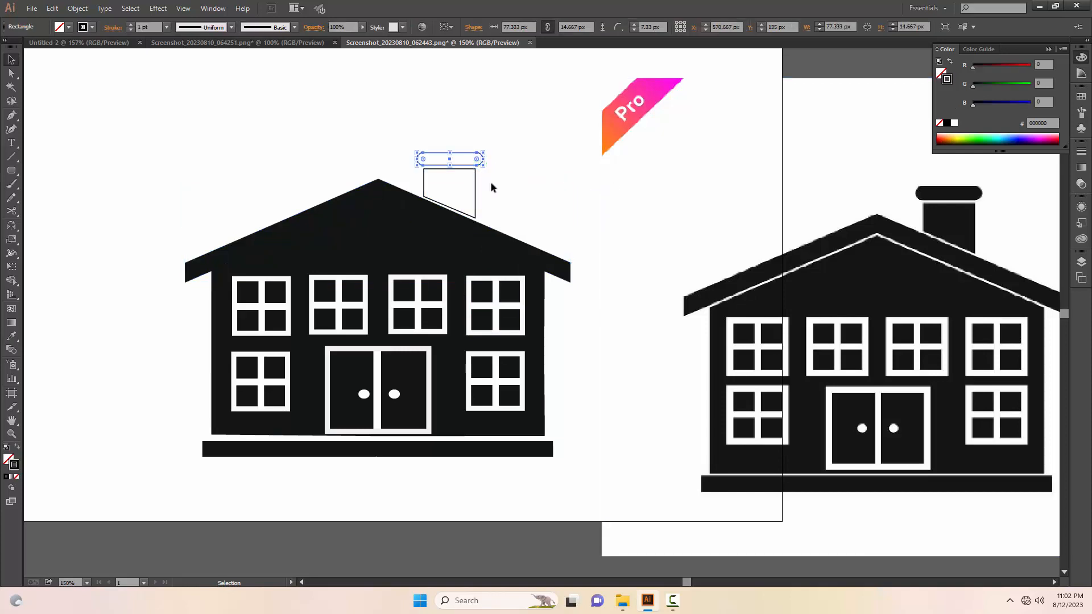
{"action": "key", "text": "i"}
{"action": "left_click", "coordinate": [531, 246]}
{"action": "key", "text": "v"}
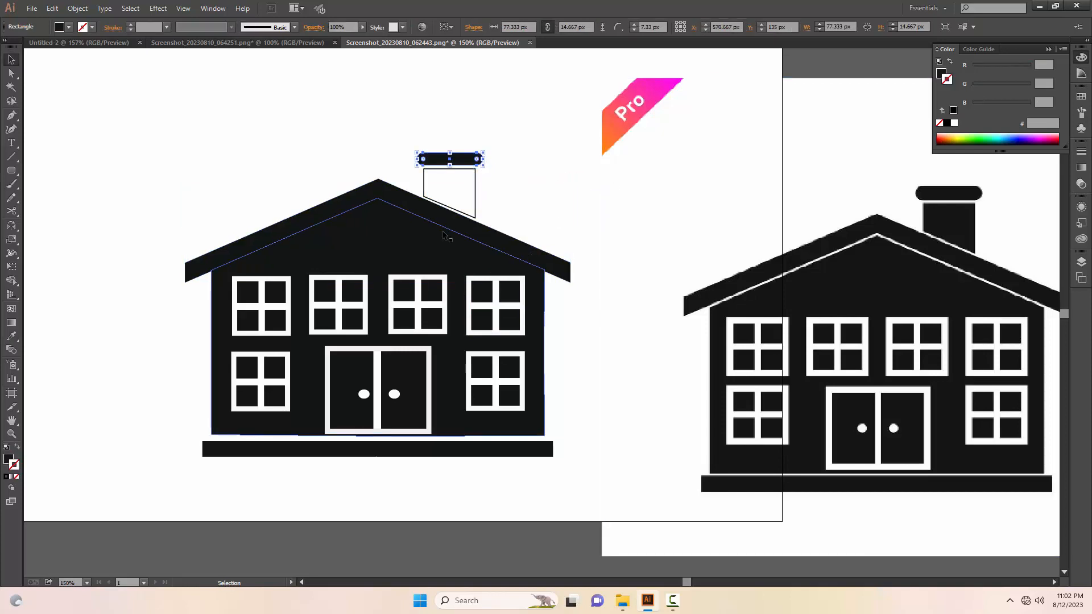
{"action": "left_click", "coordinate": [473, 212]}
{"action": "key", "text": "i"}
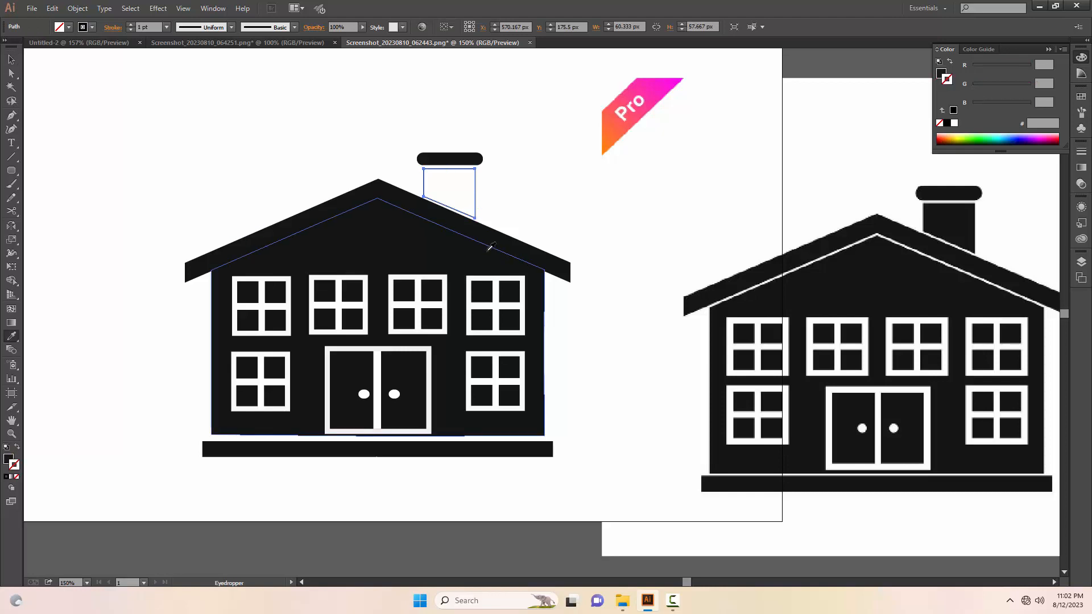
{"action": "left_click", "coordinate": [489, 231]}
{"action": "key", "text": "v"}
Nudge the roof up 5 px and left 1 px to X 485 px, Y 214.167 px, leaving a white gap above the wall
{"action": "left_click", "coordinate": [492, 230]}
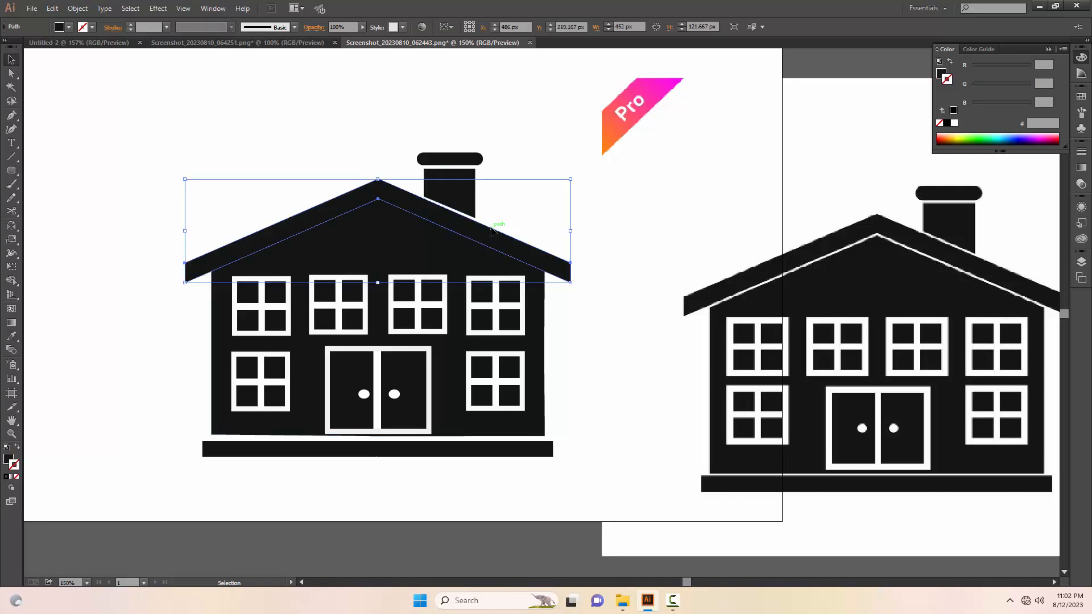
{"action": "key", "text": "Up"}
{"action": "key", "text": "Up"}
{"action": "key", "text": "Up"}
{"action": "key", "text": "Up"}
{"action": "key", "text": "Up"}
{"action": "key", "text": "Left"}
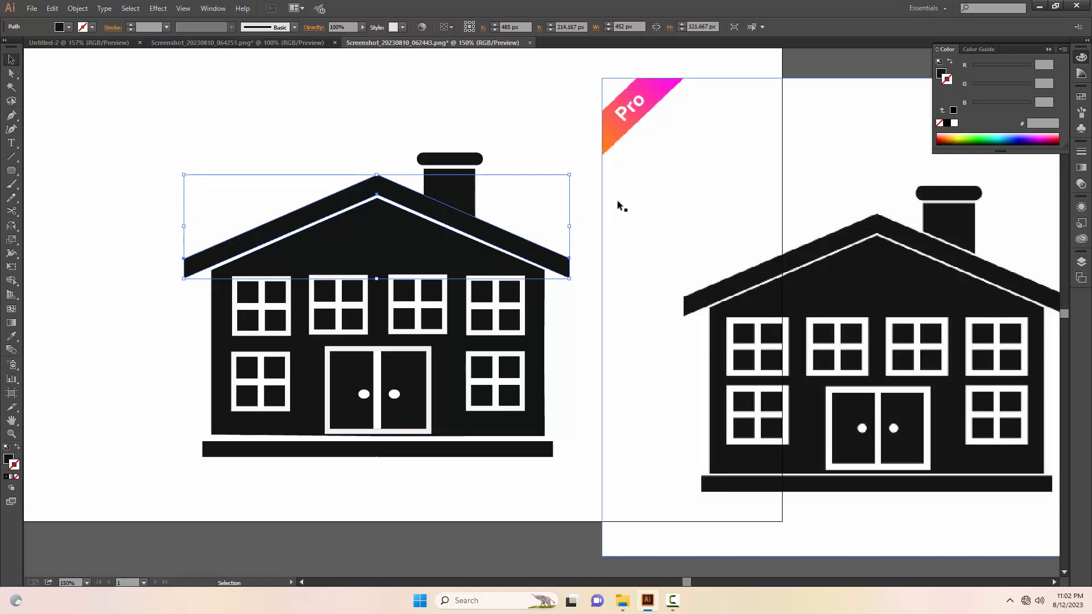
Nudge the chimney body and its cap upward, keeping thin white gaps between the roof, body and cap
{"action": "left_click", "coordinate": [469, 185]}
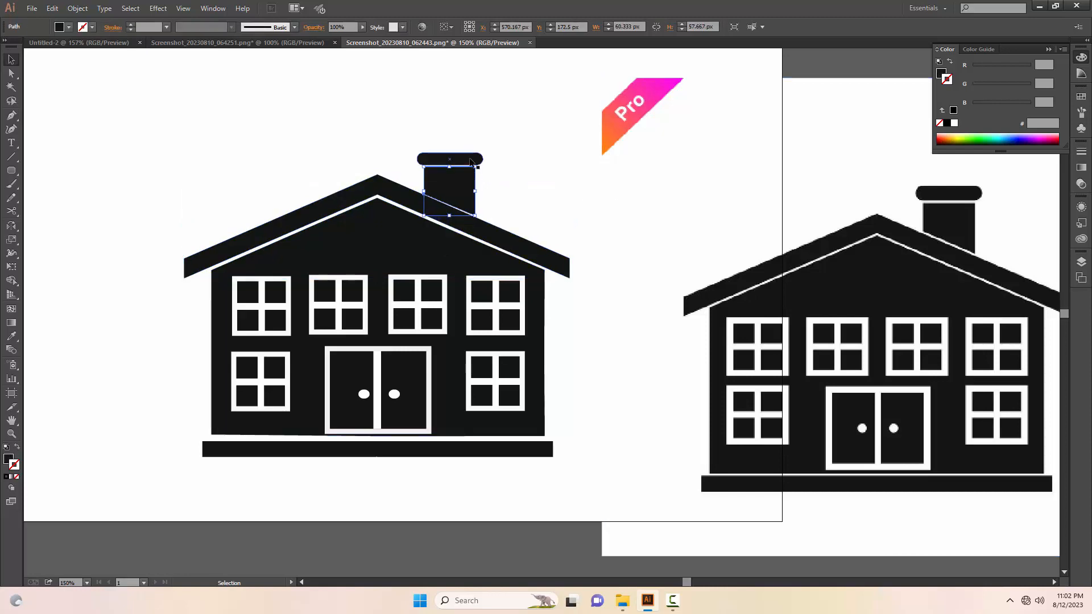
{"action": "left_click", "coordinate": [490, 138]}
{"action": "left_click", "coordinate": [467, 170]}
{"action": "key", "text": "Up"}
{"action": "left_click", "coordinate": [467, 160]}
{"action": "left_click", "coordinate": [502, 132]}
{"action": "left_click", "coordinate": [474, 155]}
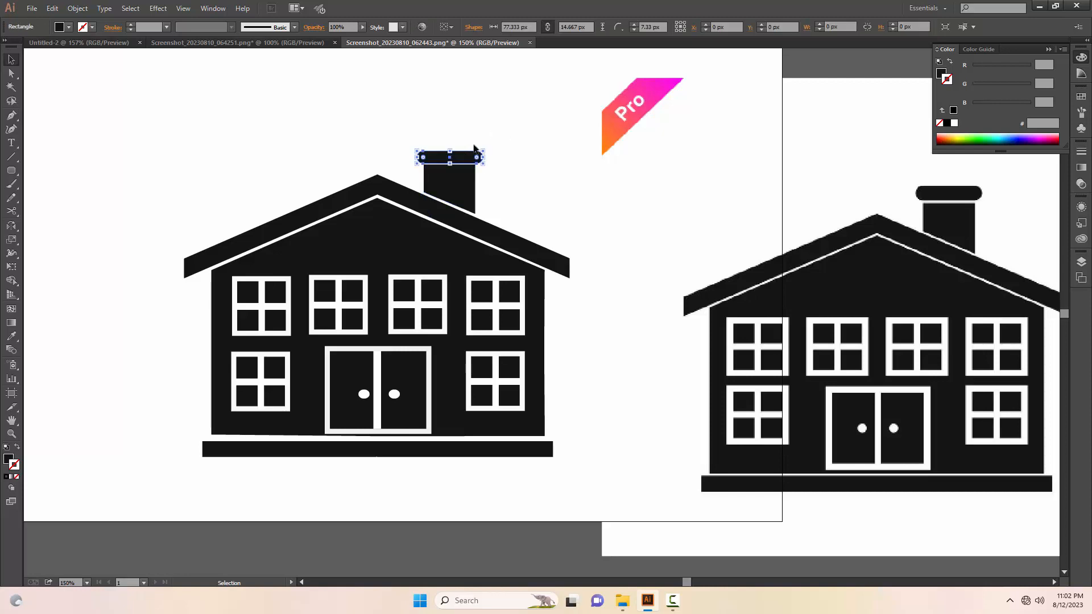
{"action": "left_click", "coordinate": [475, 147]}
Move the reference image to X 1101 px, Y 280 px, aligning its upper edge with the artboard's
{"action": "key", "text": "z"}
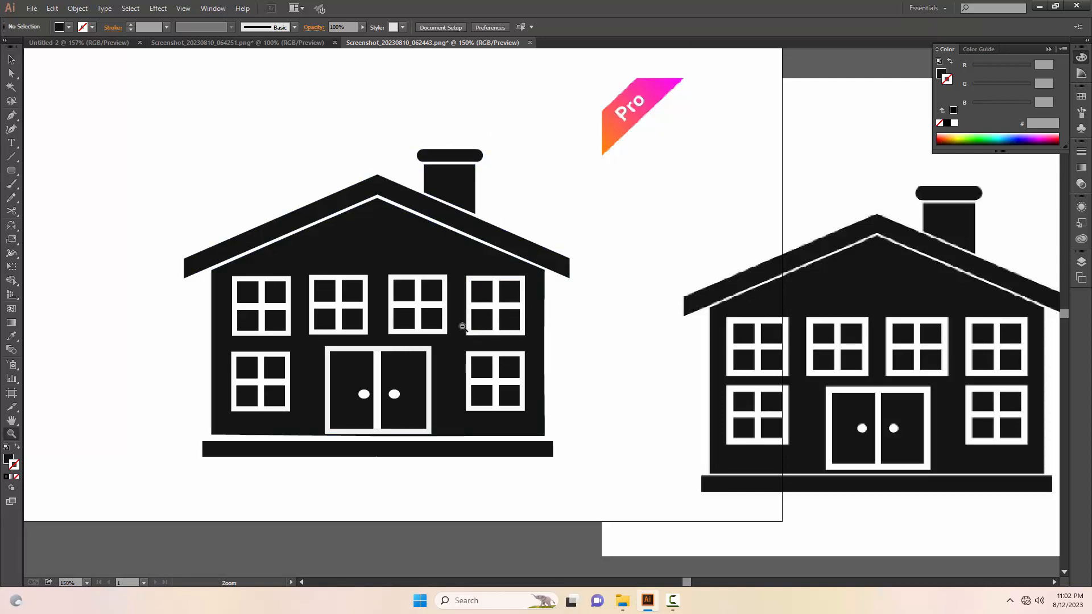
{"action": "left_click", "coordinate": [462, 327], "text": "alt"}
{"action": "left_click_drag", "start_coordinate": [582, 335], "coordinate": [432, 362]}
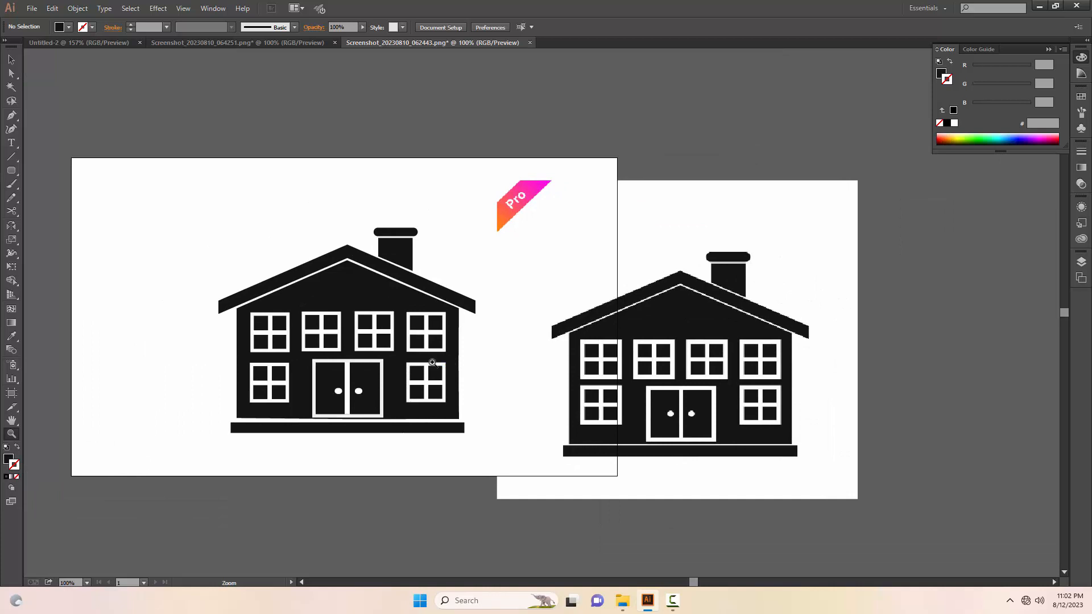
{"action": "key", "text": "v"}
{"action": "left_click_drag", "start_coordinate": [703, 196], "coordinate": [779, 174]}
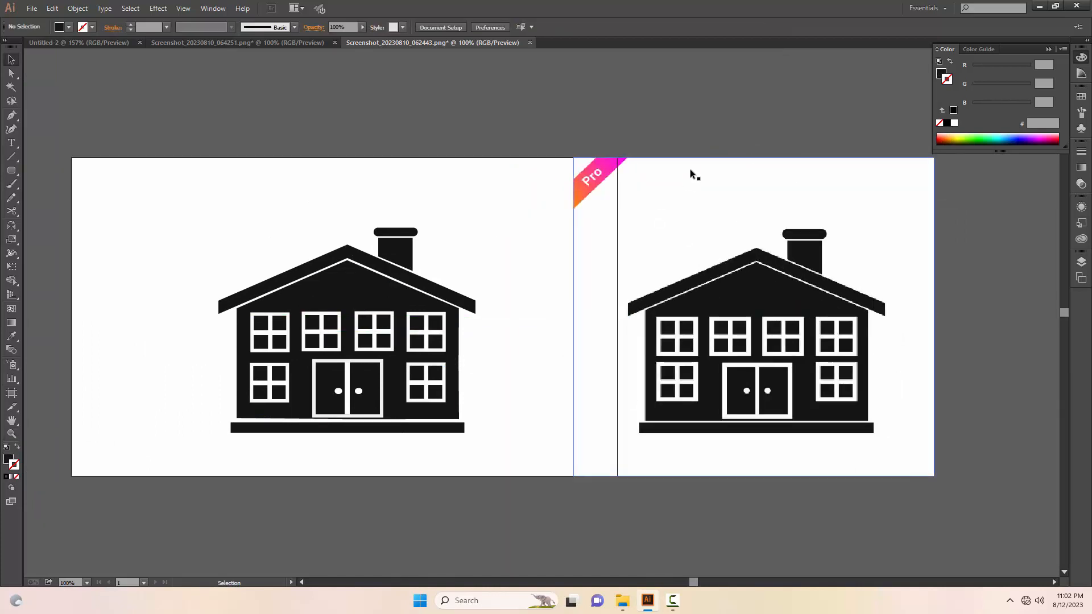
{"action": "key", "text": "ctrl+z"}
{"action": "left_click_drag", "start_coordinate": [756, 181], "coordinate": [761, 158]}
Compare the traced house with the reference image side by side, with nothing selected
{"action": "scroll", "coordinate": [445, 509], "scroll_direction": "up", "scroll_amount": 5}
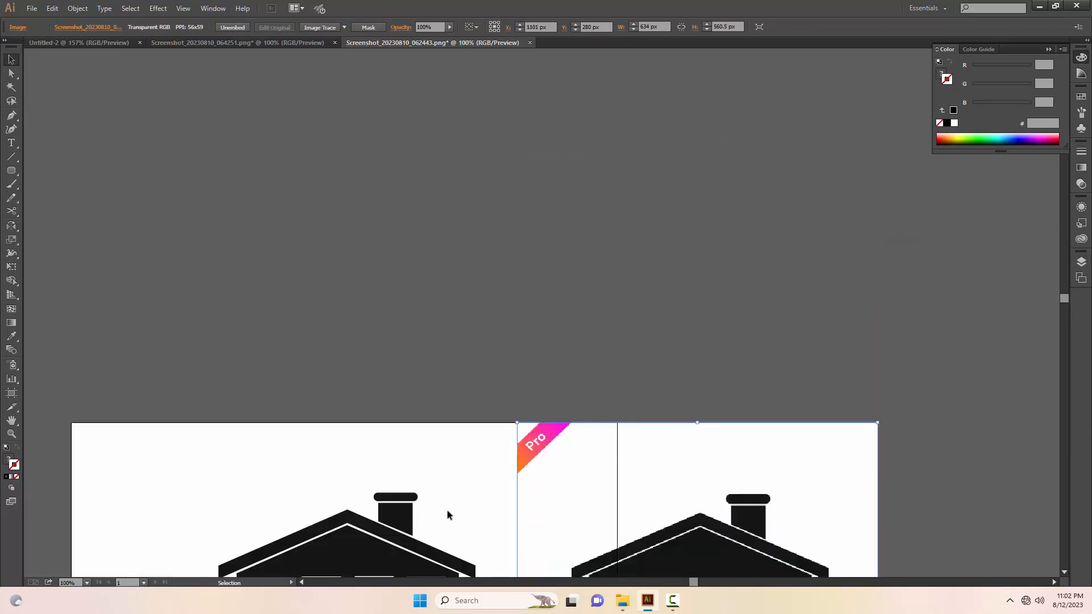
{"action": "key", "text": "z"}
{"action": "left_click", "coordinate": [438, 487], "text": "alt"}
{"action": "left_click", "coordinate": [500, 425]}
{"action": "key", "text": "v"}
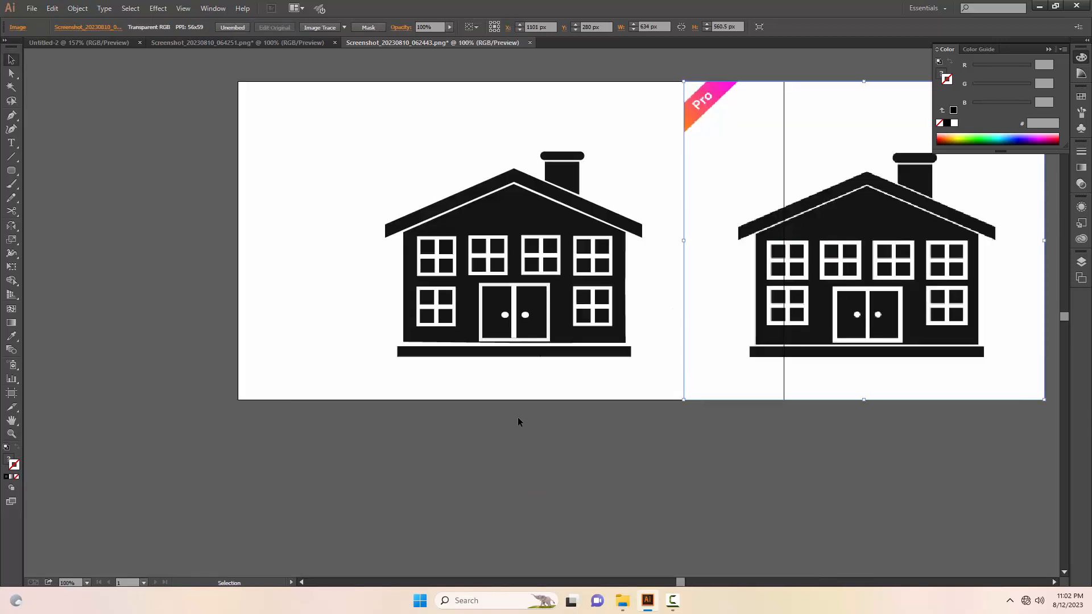
{"action": "left_click_drag", "start_coordinate": [624, 400], "coordinate": [481, 452]}
{"action": "left_click", "coordinate": [900, 288]}
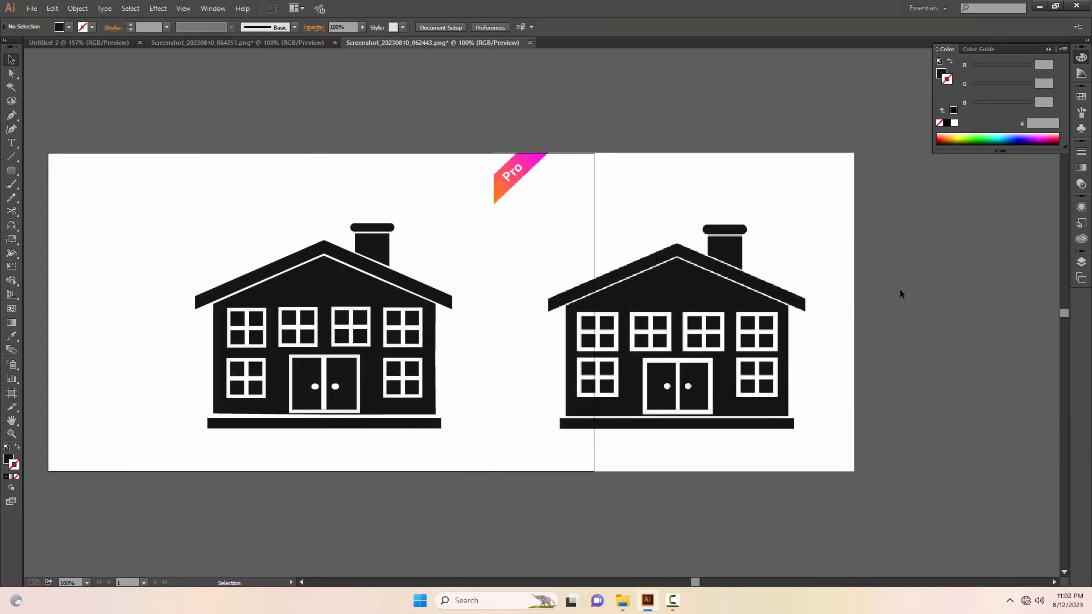